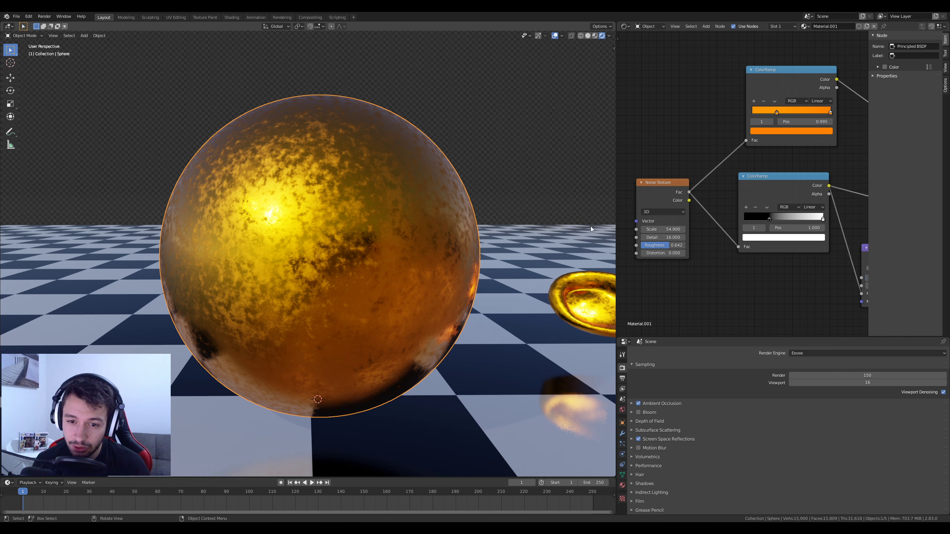
# - Try a roughness of 1.000 on the Noise Texture node and return it to 0.642
pyautogui.scroll(2, 472, 244)
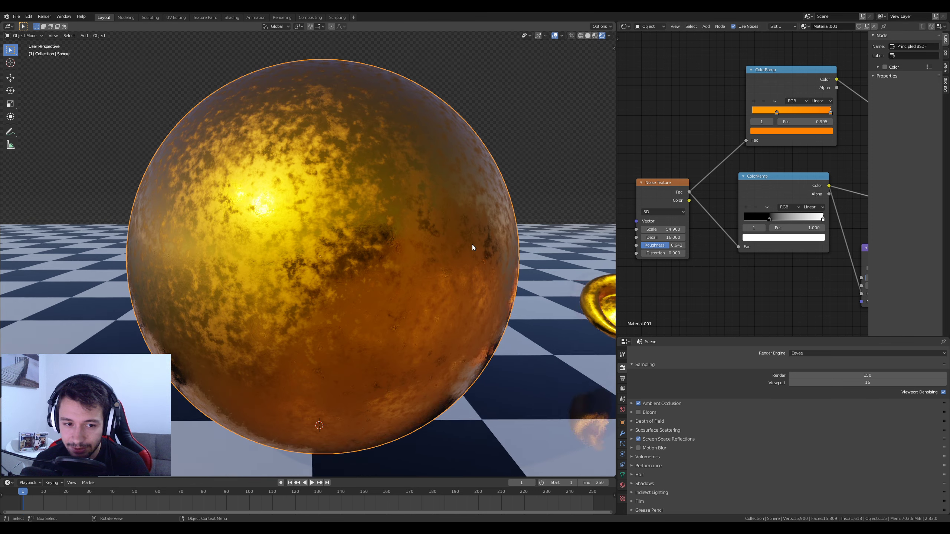
pyautogui.moveTo(670, 245); pyautogui.dragTo(689, 246)
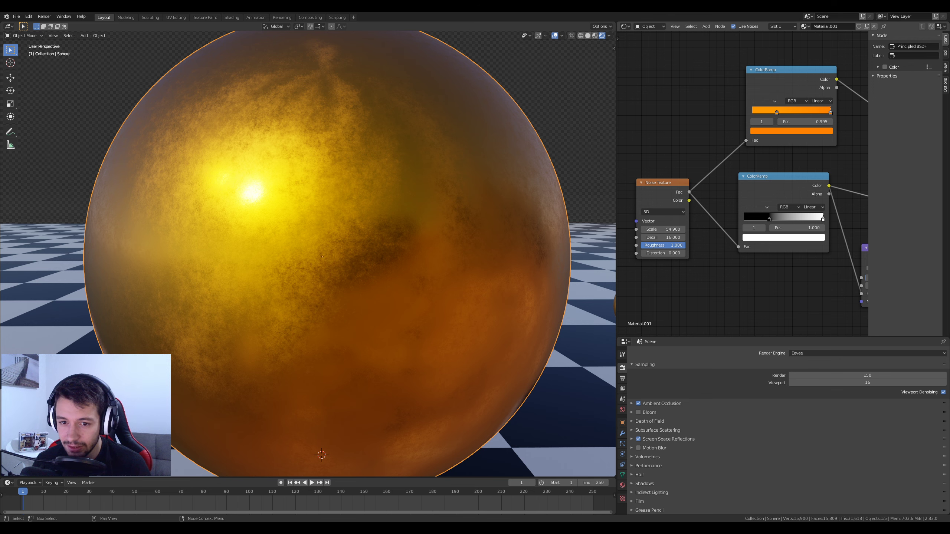
pyautogui.moveTo(677, 245); pyautogui.dragTo(657, 246)
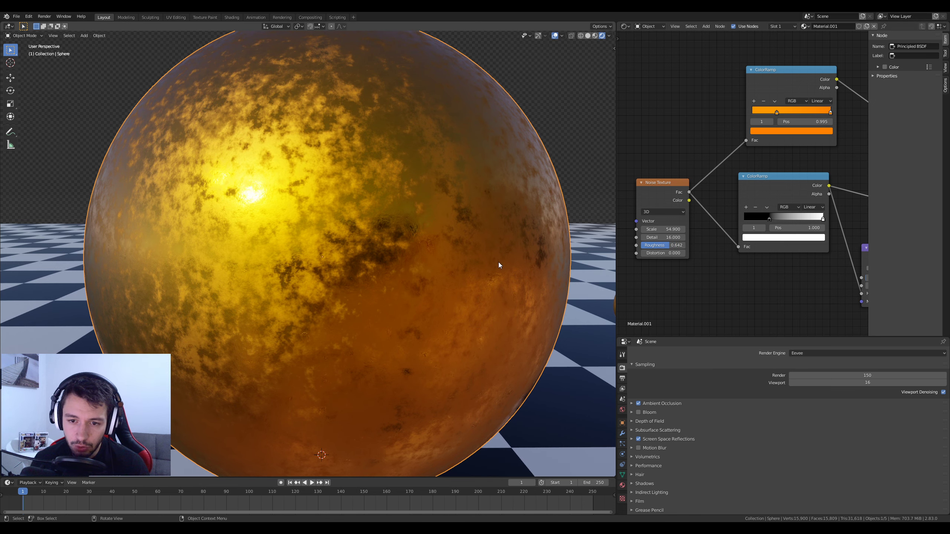
pyautogui.scroll(-3, 500, 262)
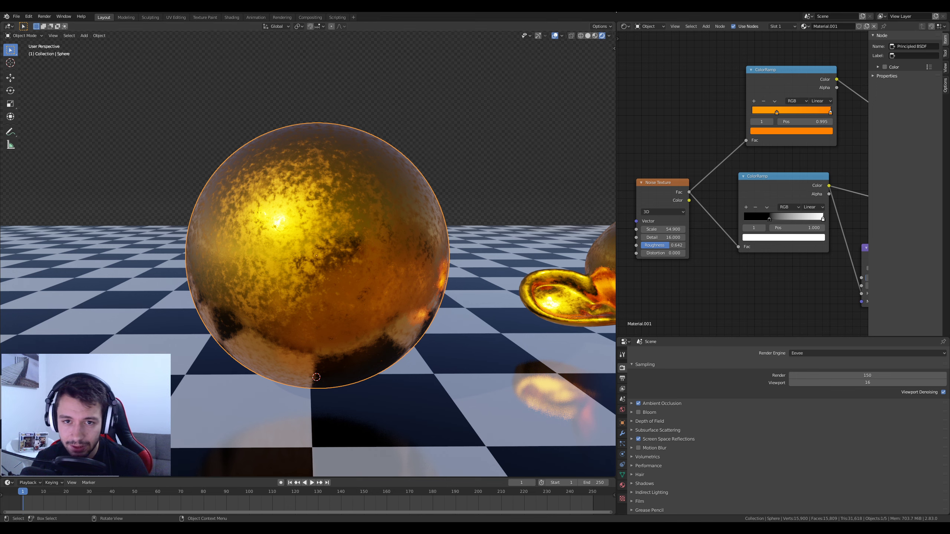
# - Compare the sphere and monkey head in Solid and Rendered viewport shading
pyautogui.click(588, 36)
pyautogui.scroll(-6, 458, 242)
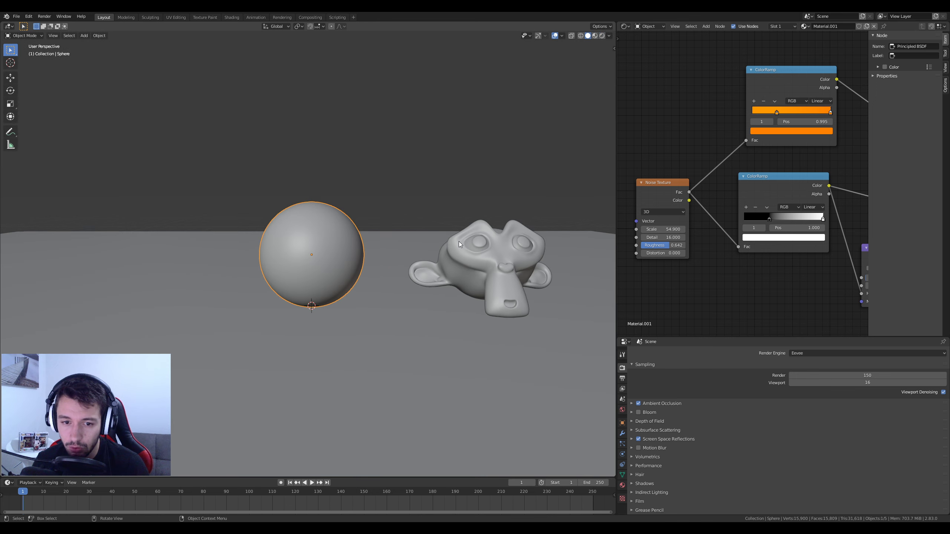
pyautogui.moveTo(463, 246); pyautogui.dragTo(438, 274, button='middle')
pyautogui.scroll(3, 438, 275)
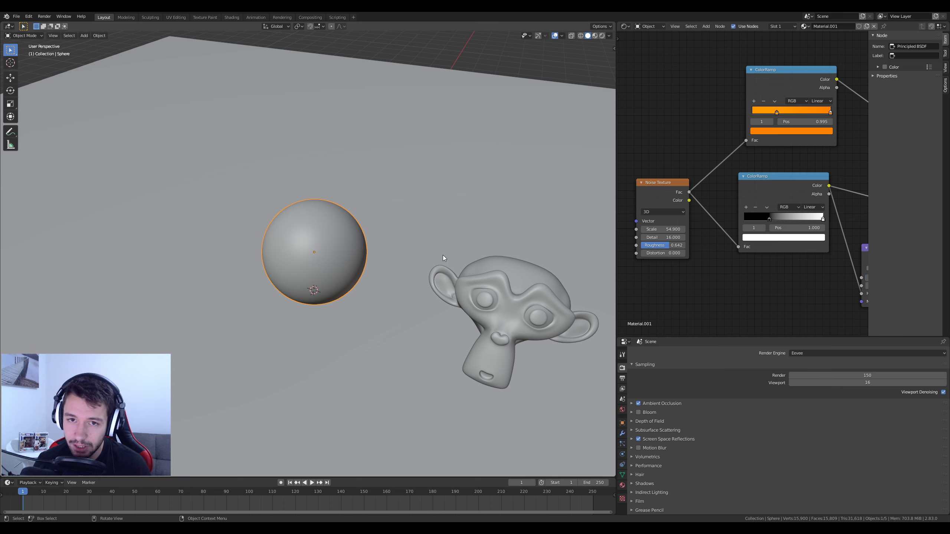
pyautogui.click(602, 36)
pyautogui.scroll(5, 390, 292)
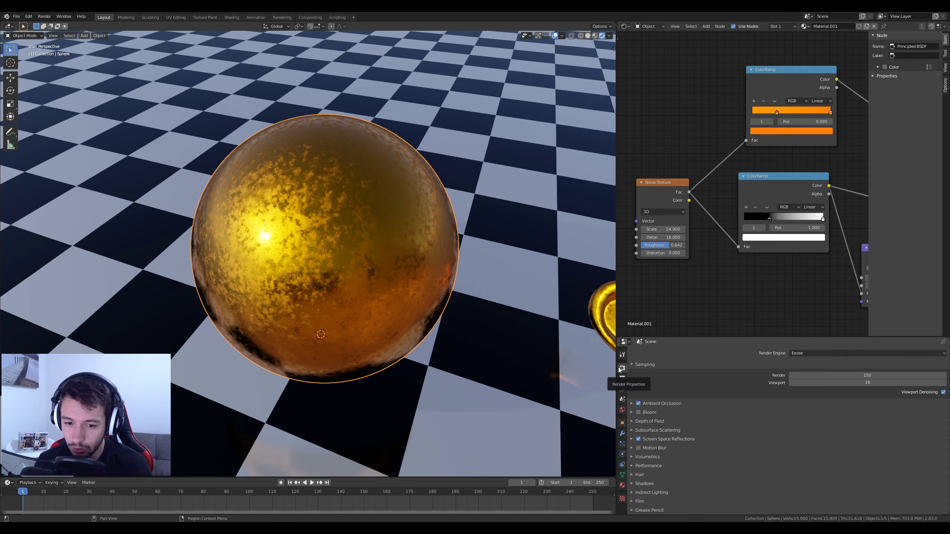
pyautogui.click(797, 353)
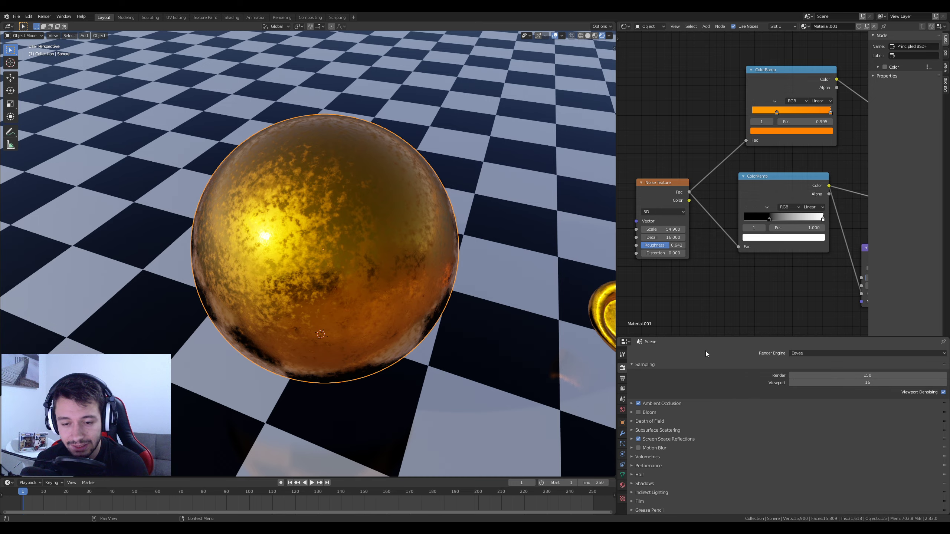
pyautogui.scroll(3, 319, 250)
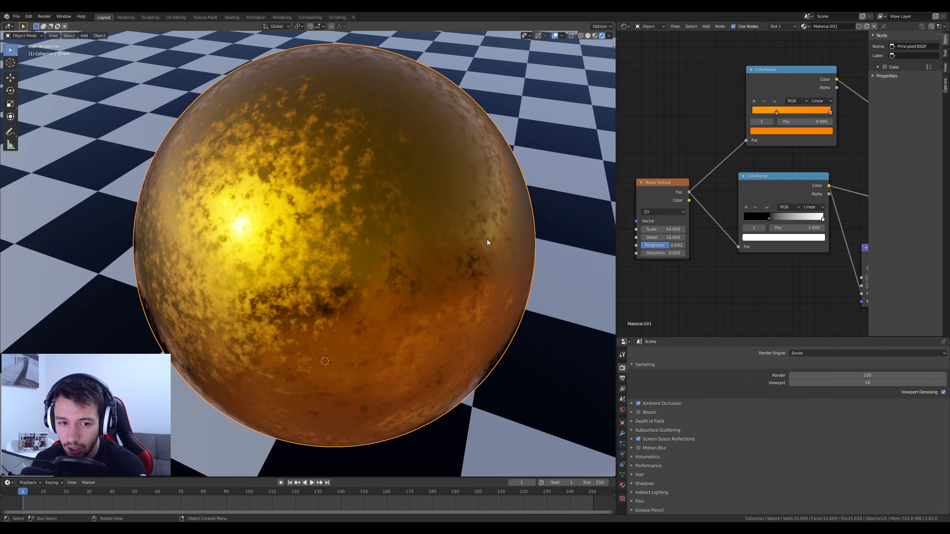
pyautogui.scroll(-4, 384, 214)
pyautogui.moveTo(403, 286)
pyautogui.mouseDown(button='middle')
pyautogui.moveTo(384, 254)
pyautogui.moveTo(394, 271)
pyautogui.mouseUp(button='middle')
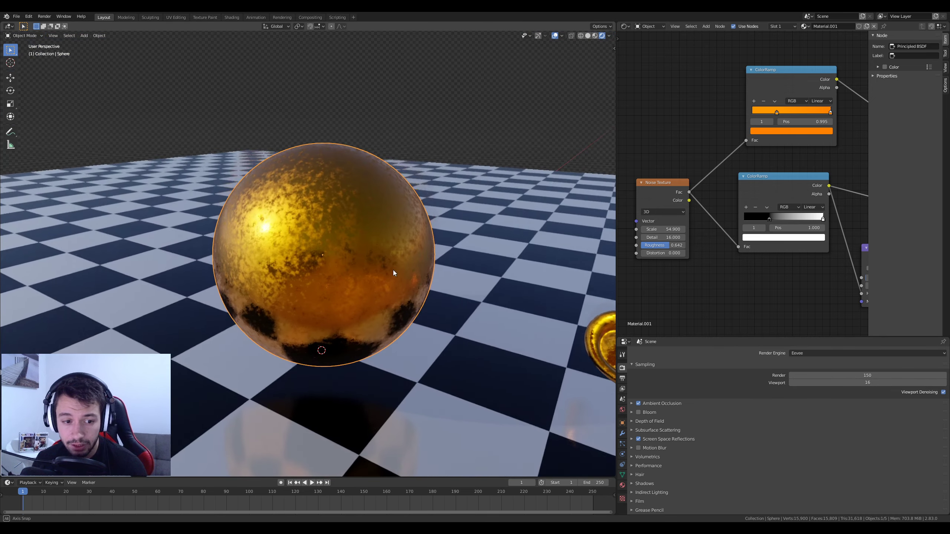
# - Compare the sphere's material in Material Preview shading with the Rendered view
pyautogui.press('Tab')
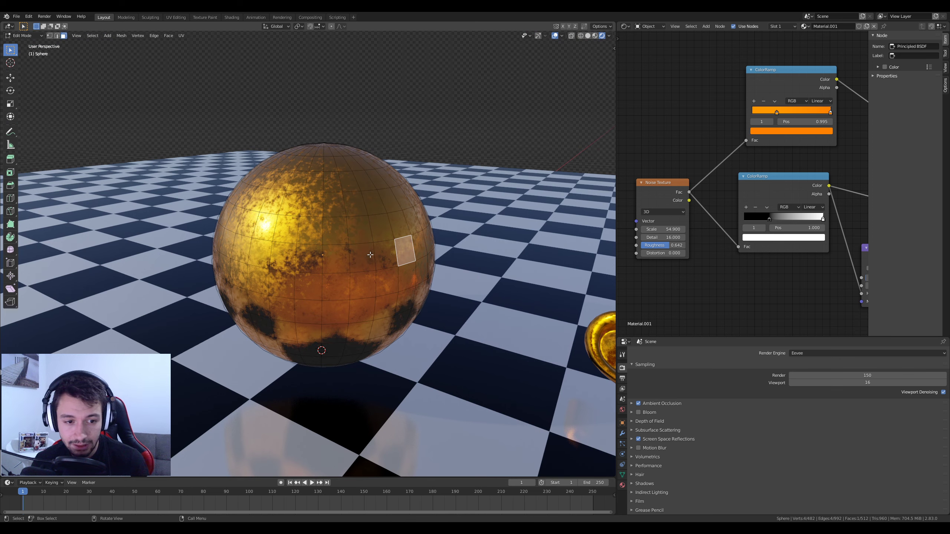
pyautogui.press('Tab')
pyautogui.click(595, 36)
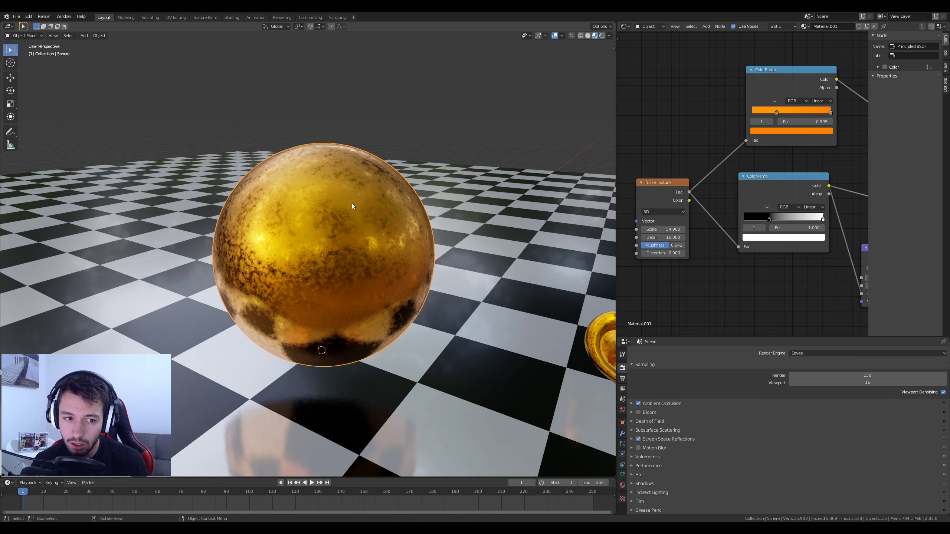
pyautogui.scroll(2, 378, 212)
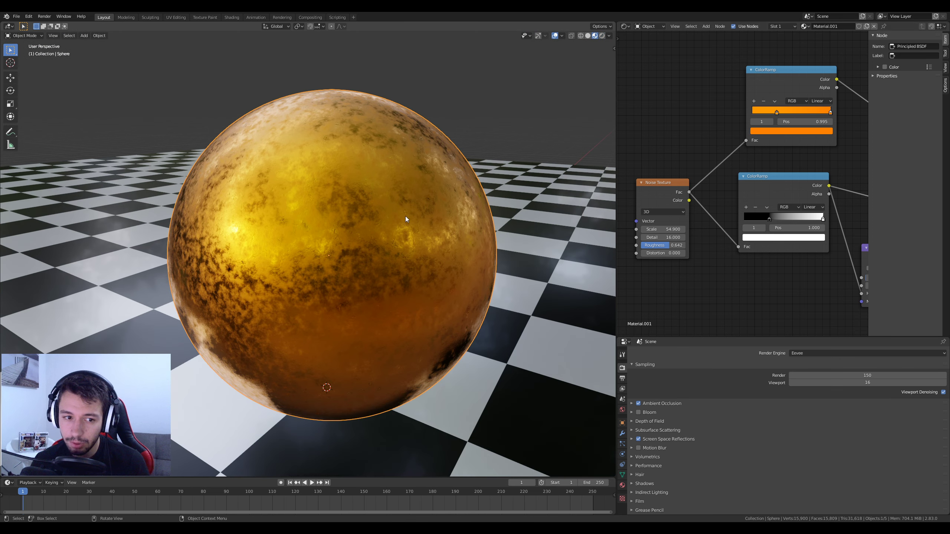
pyautogui.click(602, 35)
# - Try scaling the sphere's middle face loop plus two faces above and two below it inward in Edit Mode, and undo the deformation
pyautogui.press('Tab')
pyautogui.click(406, 248)
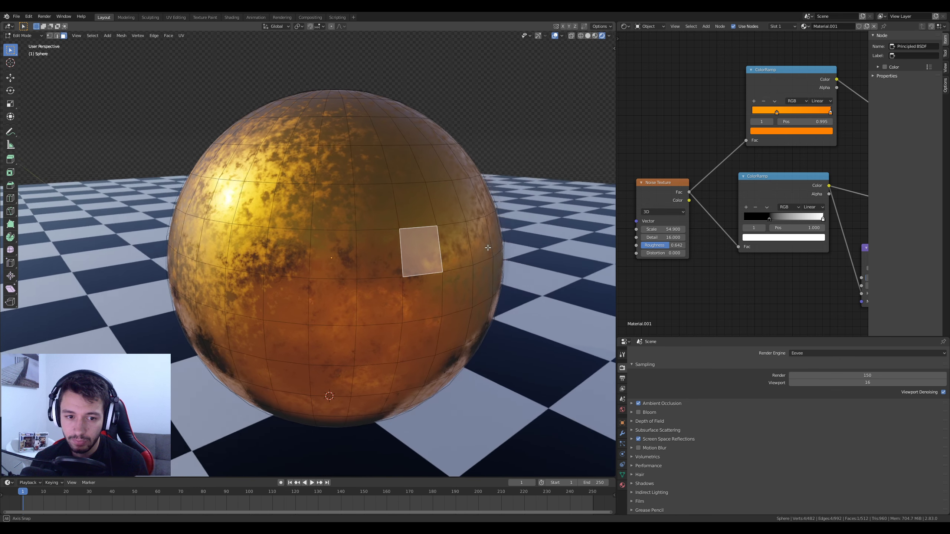
pyautogui.keyDown('alt'); pyautogui.click(406, 248); pyautogui.keyUp('alt')
pyautogui.keyDown('shift'); pyautogui.click(412, 204); pyautogui.keyUp('shift')
pyautogui.keyDown('shift'); pyautogui.click(402, 163); pyautogui.keyUp('shift')
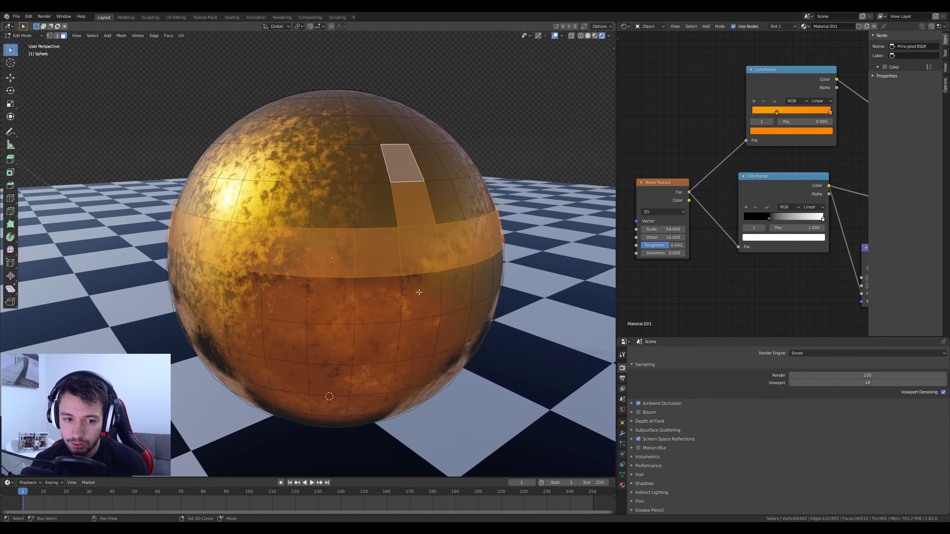
pyautogui.keyDown('shift'); pyautogui.click(419, 292); pyautogui.keyUp('shift')
pyautogui.keyDown('shift'); pyautogui.click(418, 336); pyautogui.keyUp('shift')
pyautogui.moveTo(419, 335); pyautogui.dragTo(524, 410, button='middle')
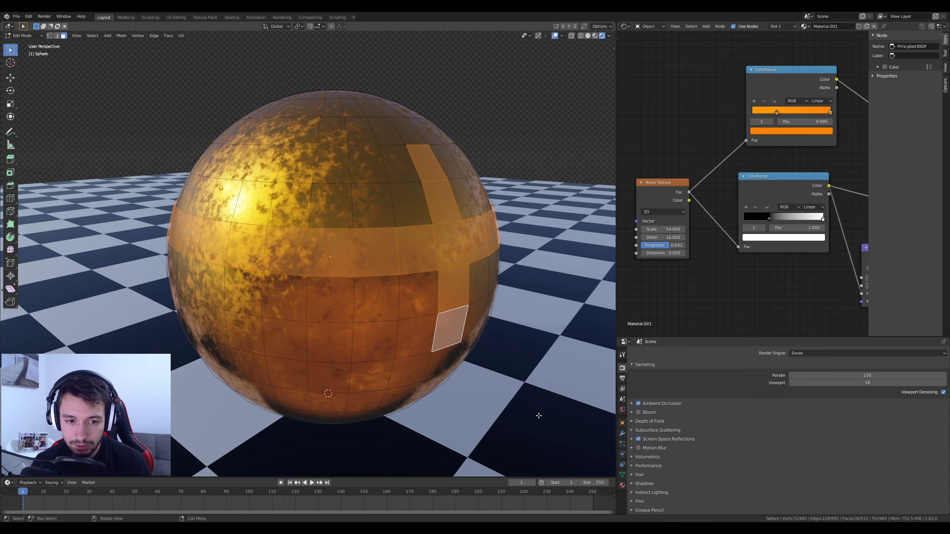
pyautogui.press('s')
pyautogui.click(447, 343)
pyautogui.press('Tab')
pyautogui.moveTo(445, 312); pyautogui.dragTo(469, 302, button='middle')
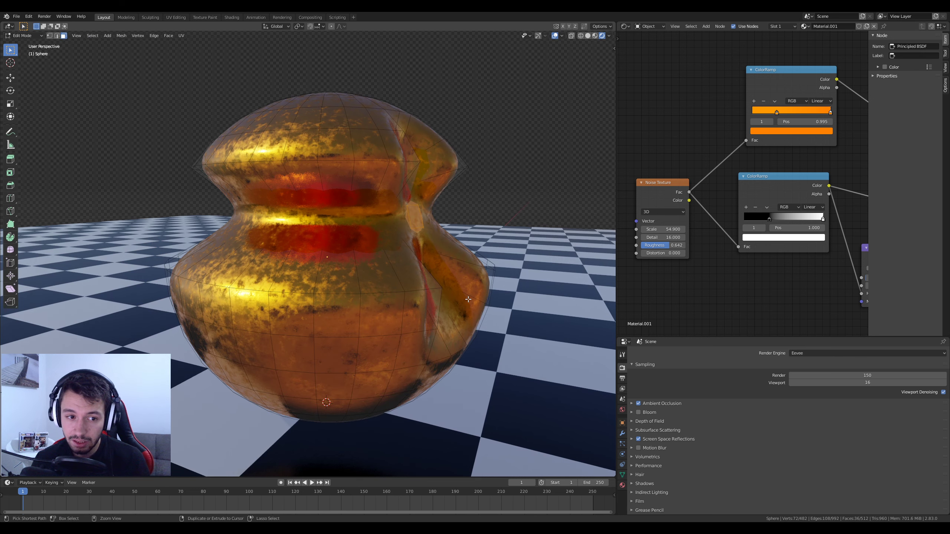
pyautogui.hotkey('ctrl', 'z')
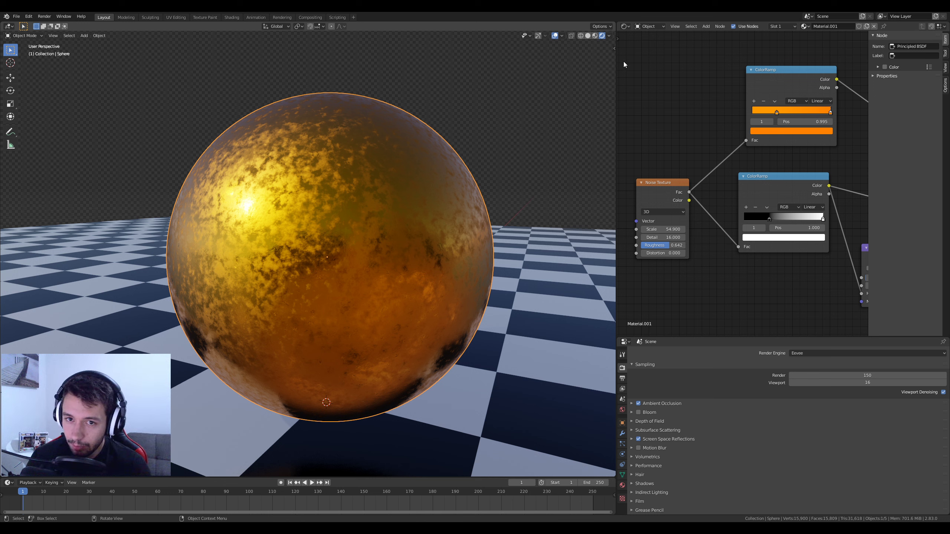
# - Switch the render engine to Cycles and examine the gold sphere in the path-traced viewport from several angles
pyautogui.click(807, 353)
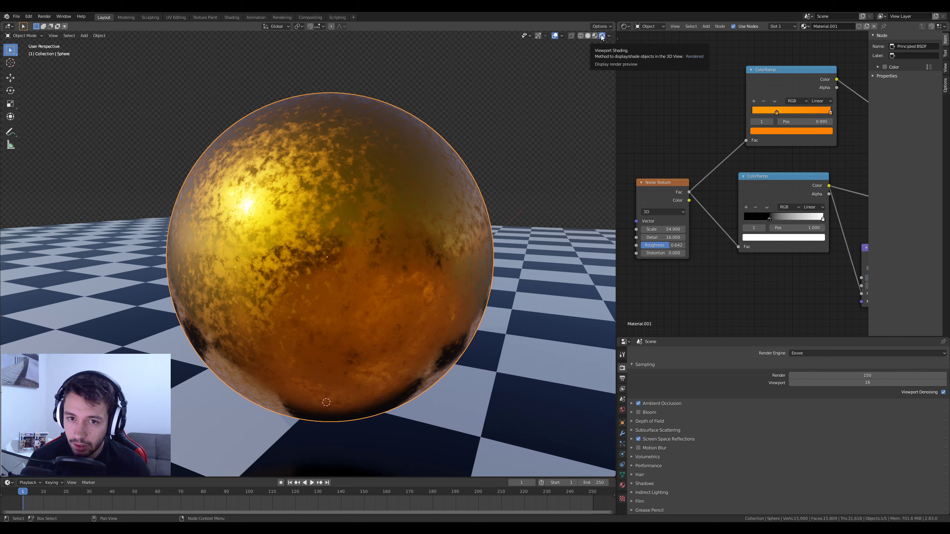
pyautogui.moveTo(396, 259); pyautogui.dragTo(423, 272, button='middle')
pyautogui.click(817, 353)
pyautogui.click(813, 379)
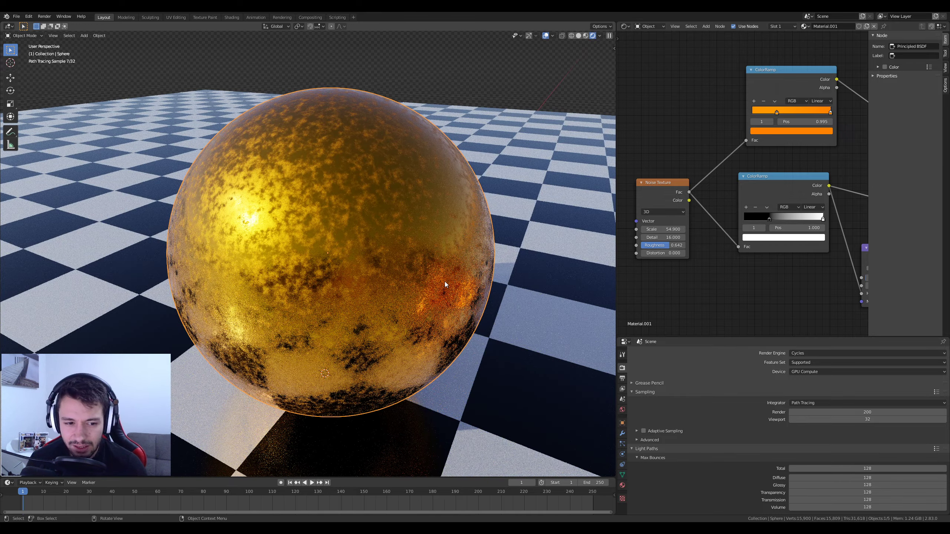
pyautogui.moveTo(445, 281); pyautogui.dragTo(401, 286, button='middle')
pyautogui.scroll(-8, 432, 280)
pyautogui.scroll(6, 401, 286)
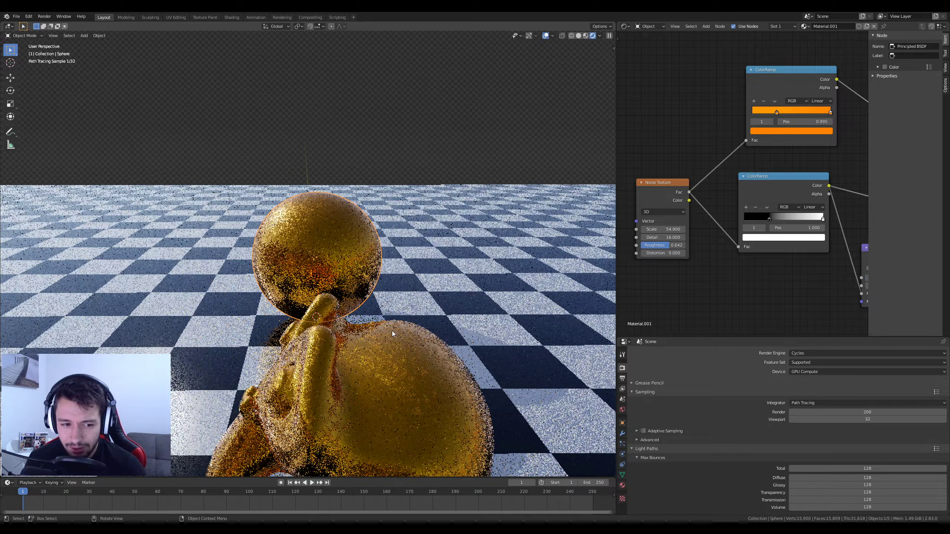
pyautogui.moveTo(383, 325); pyautogui.dragTo(410, 308, button='middle')
pyautogui.scroll(4, 410, 308)
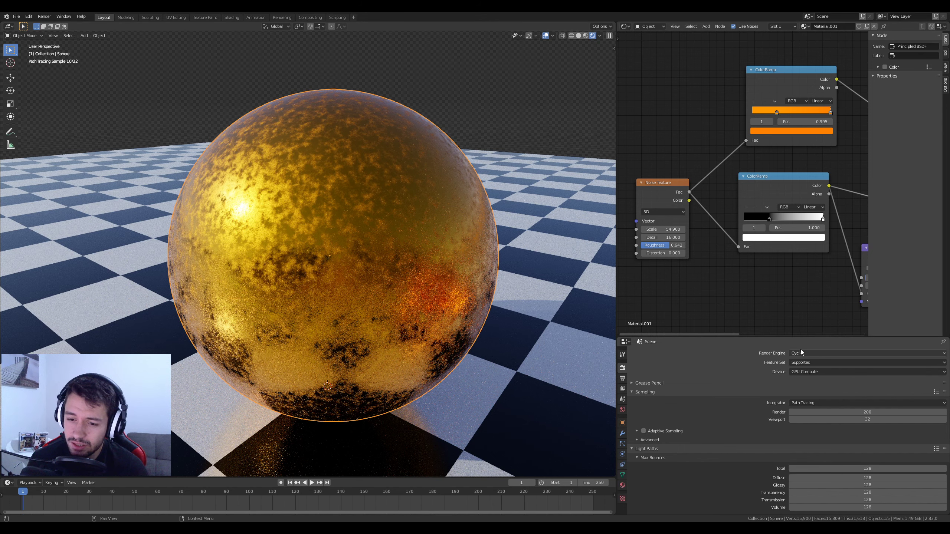
# - Set the render engine back to Eevee
pyautogui.click(806, 354)
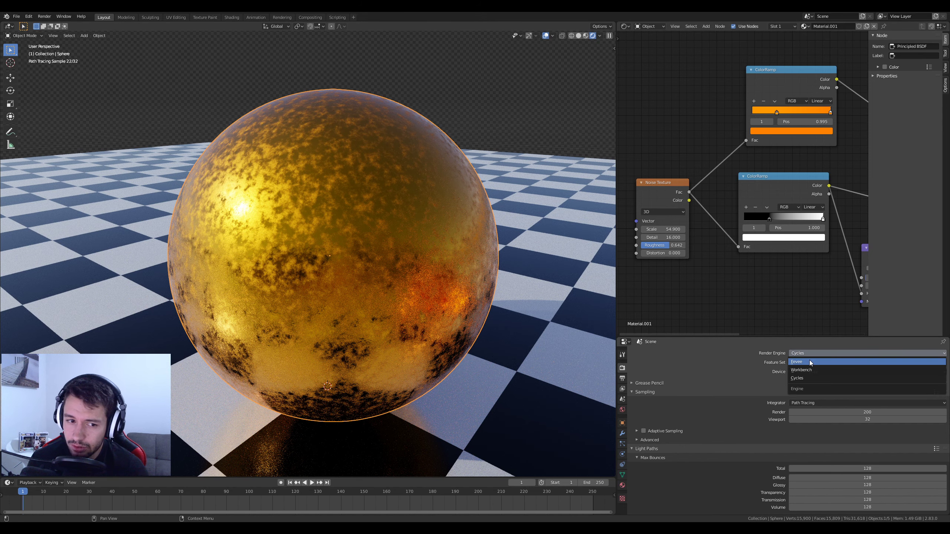
pyautogui.click(809, 360)
pyautogui.moveTo(430, 260); pyautogui.dragTo(443, 265, button='middle')
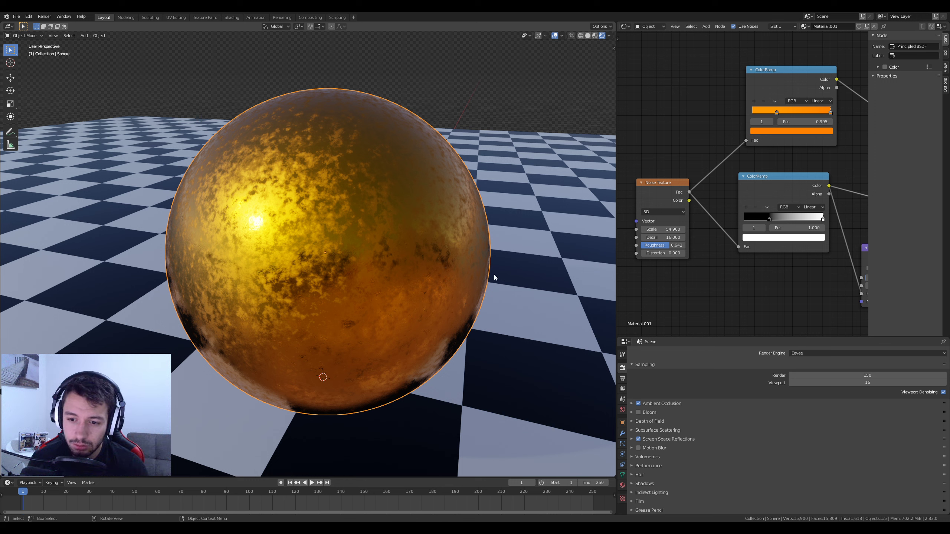
pyautogui.click(800, 354)
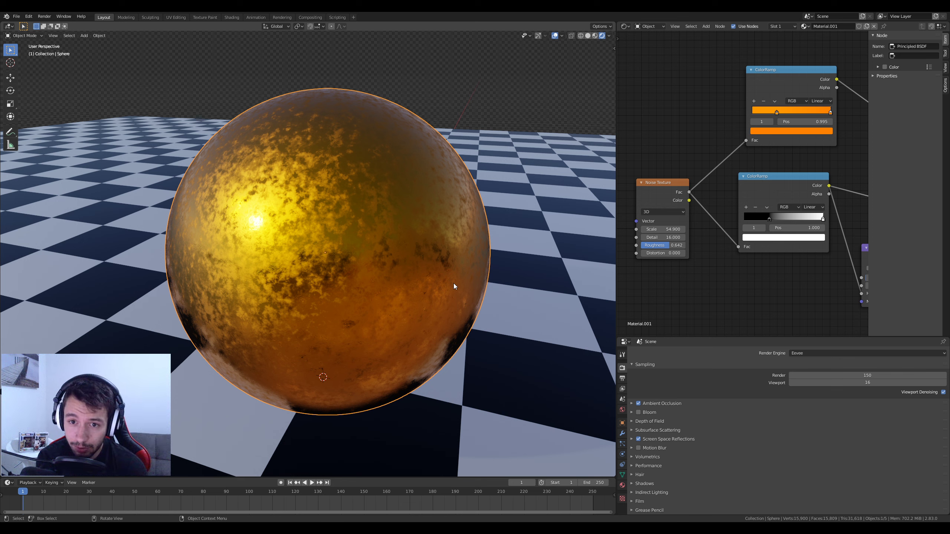
# - Examine the gold material's node tree from the Noise Texture and ColorRamp nodes to the Bump, Principled BSDF and Material Output
pyautogui.scroll(-3, 753, 219)
pyautogui.moveTo(752, 220); pyautogui.dragTo(715, 224, button='middle')
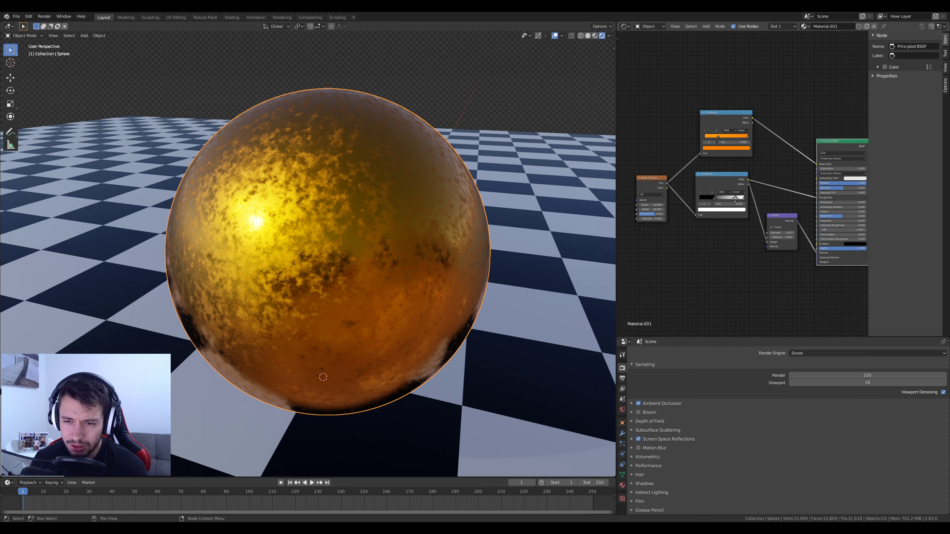
pyautogui.scroll(2, 735, 201)
pyautogui.moveTo(785, 231); pyautogui.dragTo(719, 248, button='middle')
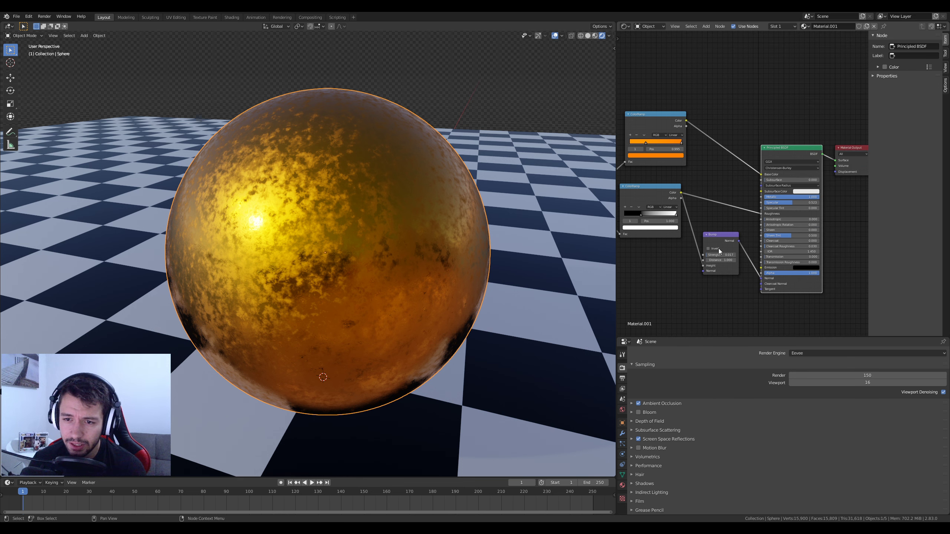
pyautogui.moveTo(698, 128); pyautogui.dragTo(760, 115, button='middle')
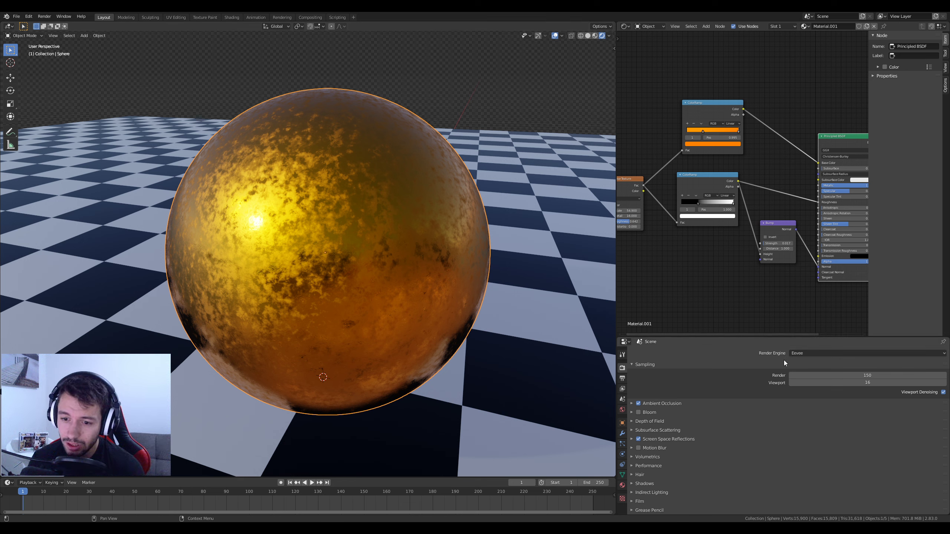
pyautogui.click(817, 354)
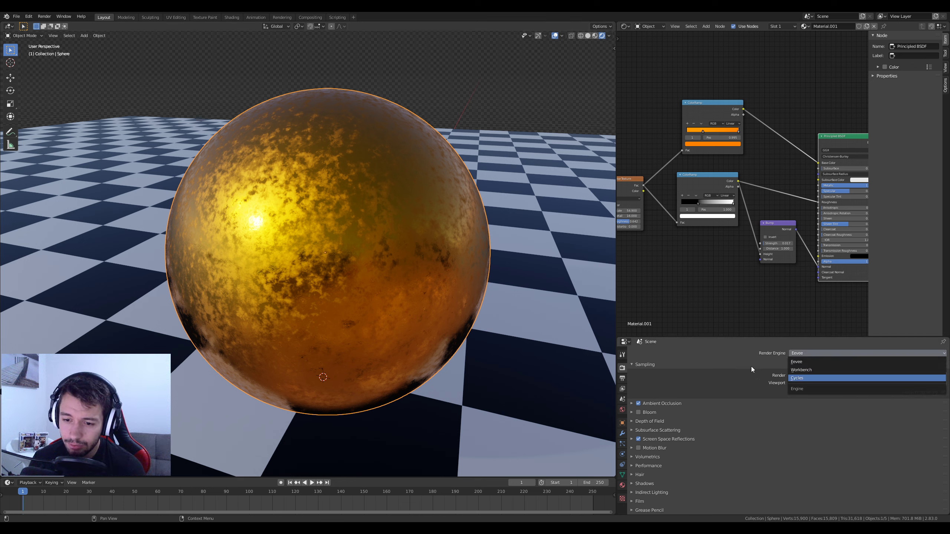
pyautogui.scroll(-2, 676, 215)
pyautogui.scroll(2, 746, 194)
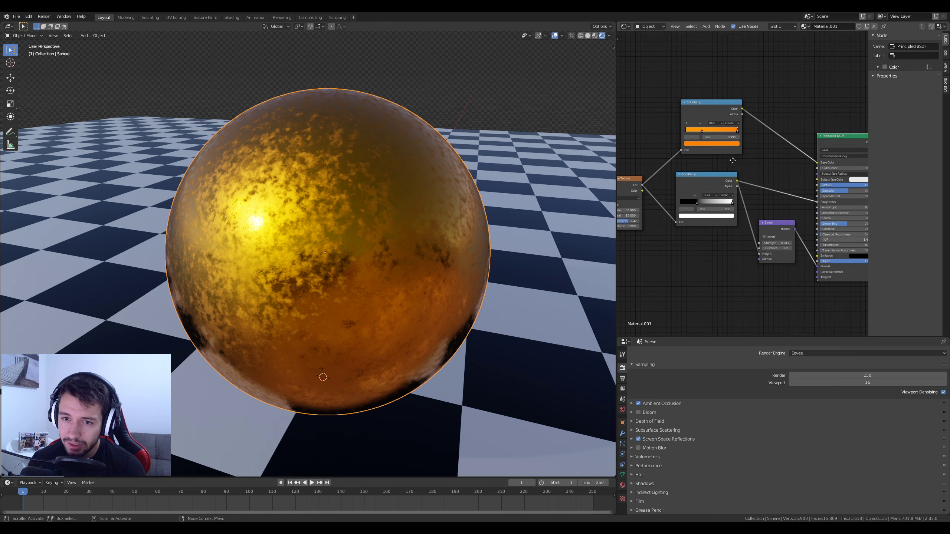
pyautogui.moveTo(799, 195); pyautogui.dragTo(687, 191, button='middle')
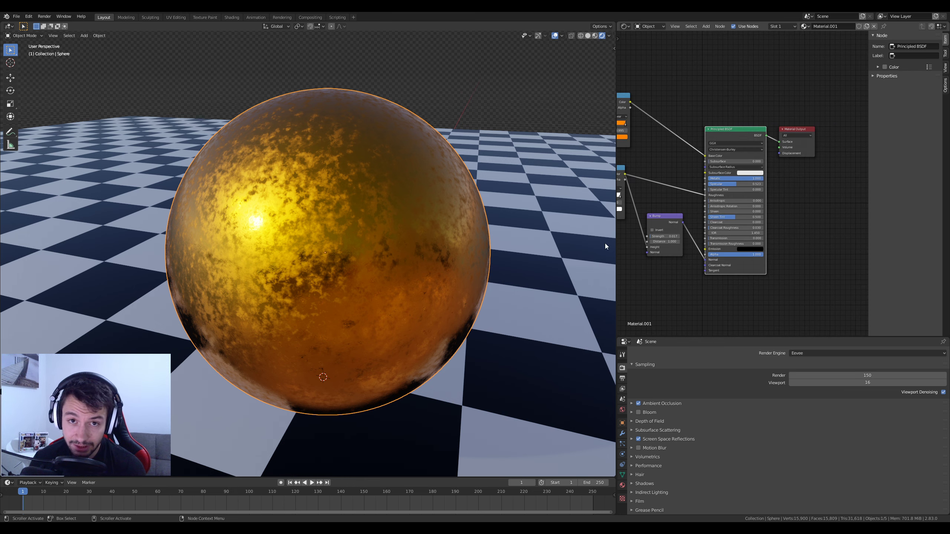
pyautogui.scroll(-2, 445, 246)
pyautogui.moveTo(445, 246); pyautogui.dragTo(447, 253, button='middle')
pyautogui.scroll(2, 447, 253)
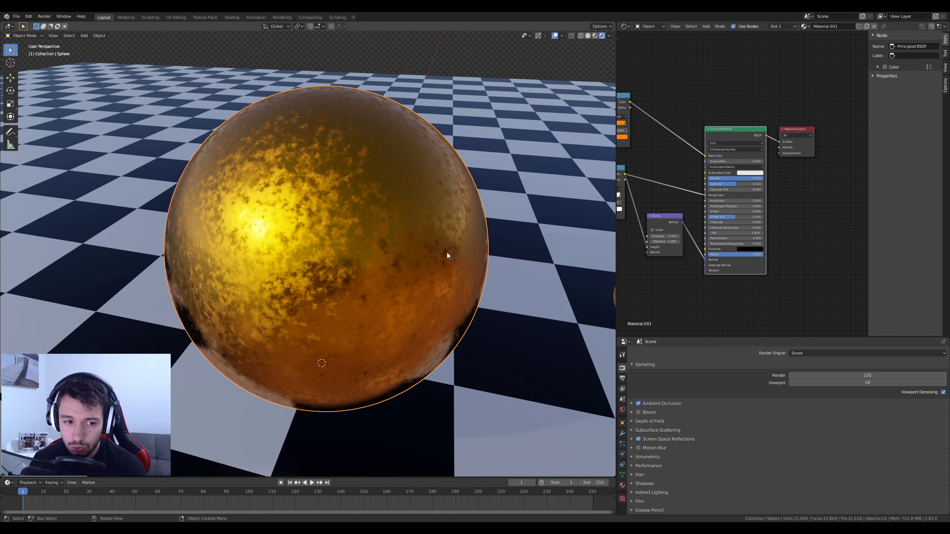
pyautogui.scroll(-3, 440, 426)
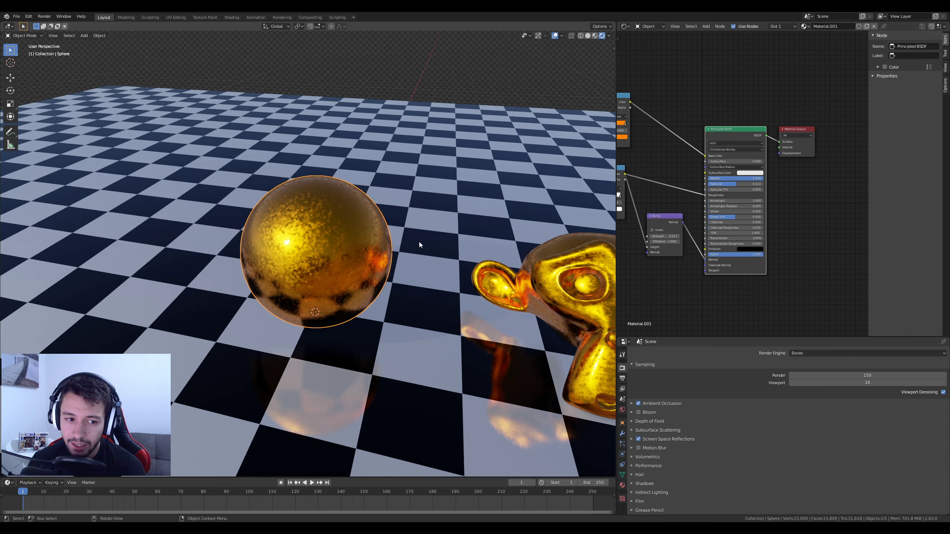
pyautogui.scroll(3, 331, 286)
# - Switch to the other Blender window containing the default cube scene
pyautogui.moveTo(209, 529)
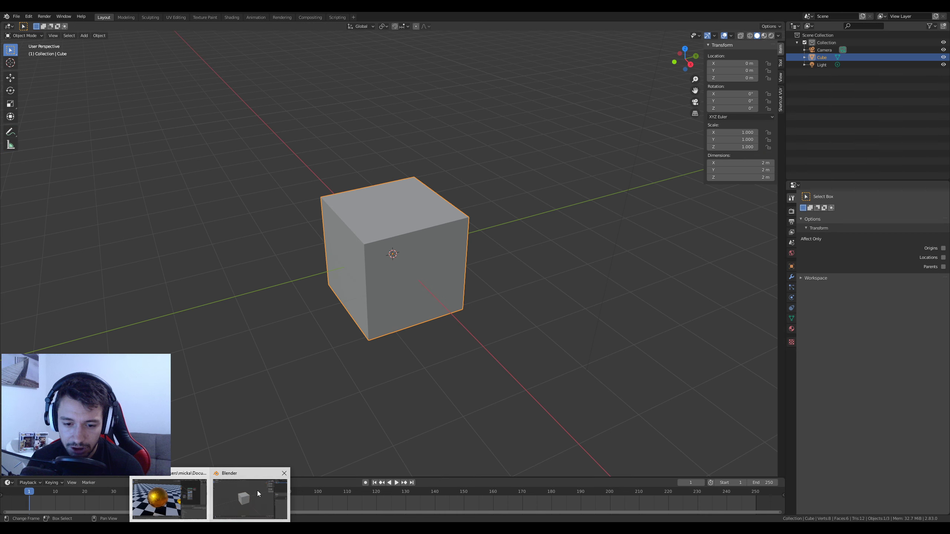
pyautogui.click(256, 491)
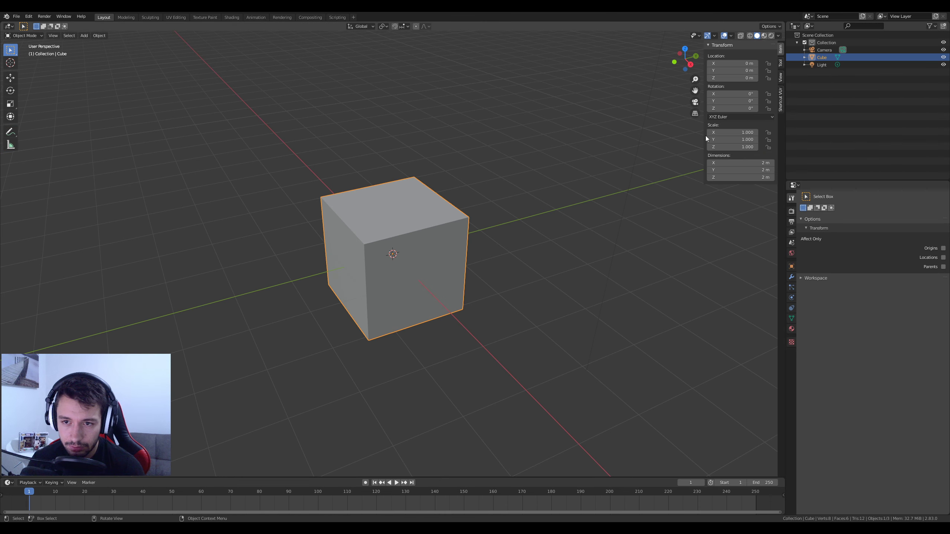
# - Start the Shortcut VUr key display and open the render properties with Eevee as the render engine
pyautogui.click(780, 101)
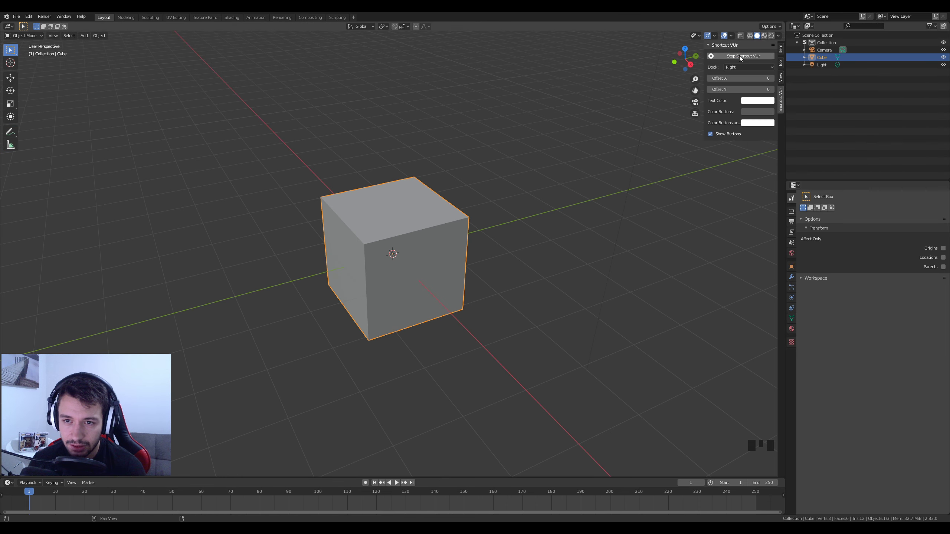
pyautogui.click(780, 49)
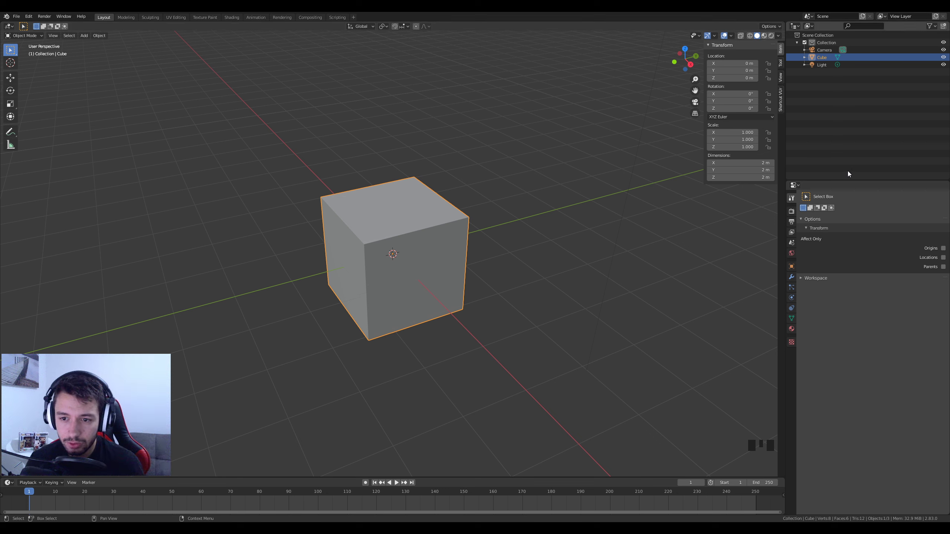
pyautogui.click(791, 212)
pyautogui.click(883, 195)
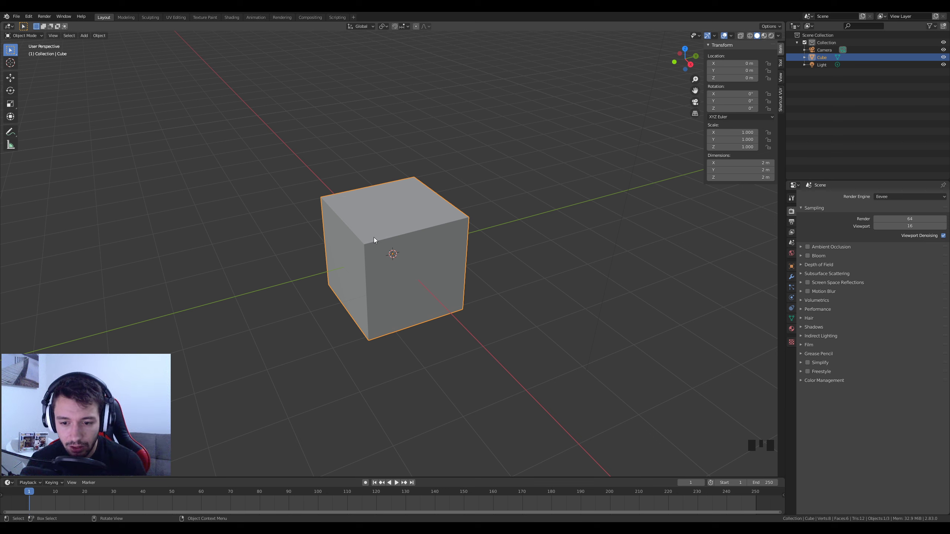
# - Replace the default cube with a mesh plane scaled up 10 times on all axes as the ground
pyautogui.press('Delete')
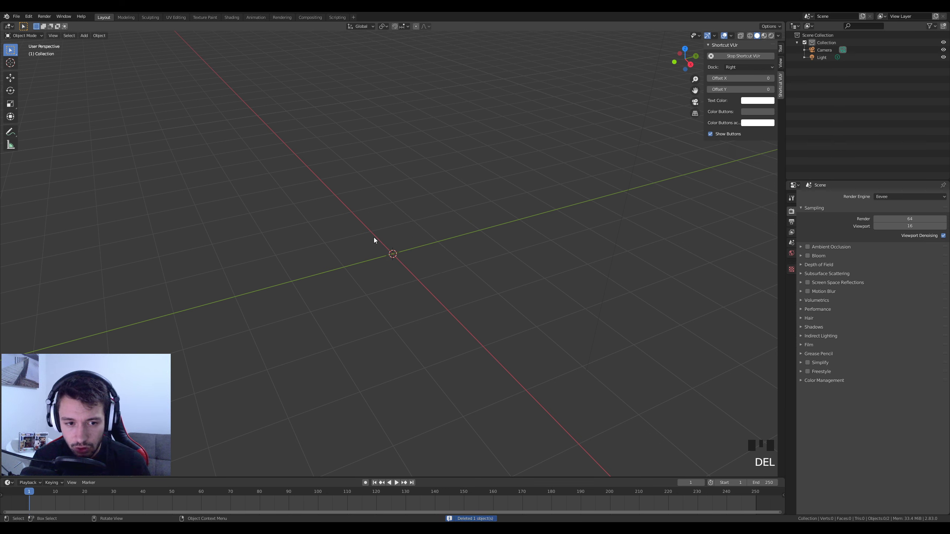
pyautogui.hotkey('shift', 'a')
pyautogui.click(403, 237)
pyautogui.scroll(-8, 449, 299)
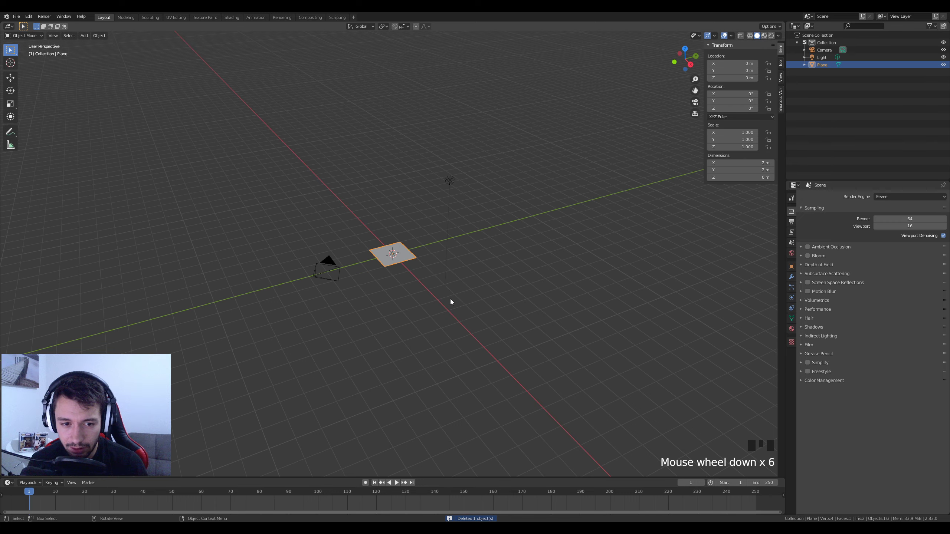
pyautogui.press('s')
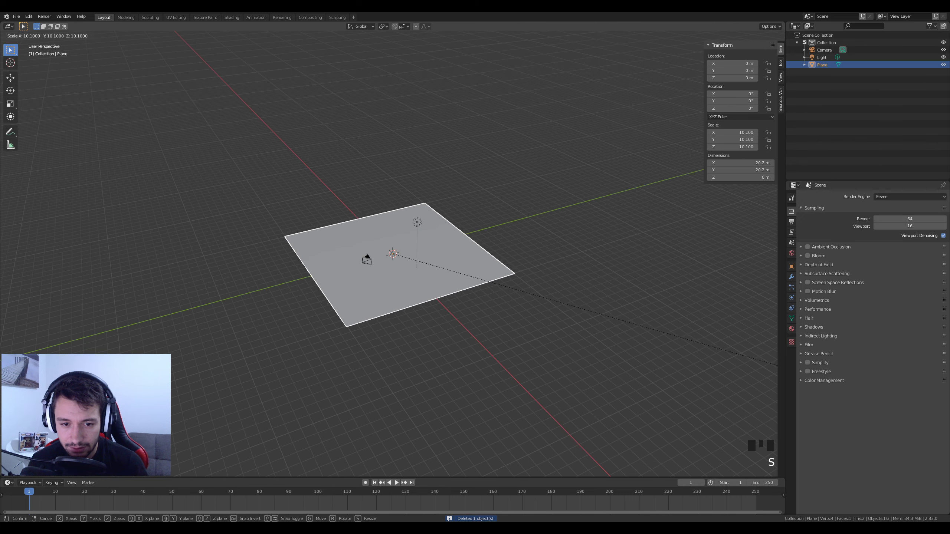
pyautogui.press('Return')
# - Add a UV sphere at the origin and raise it 1 m along Z so it rests on the plane
pyautogui.scroll(5, 314, 309)
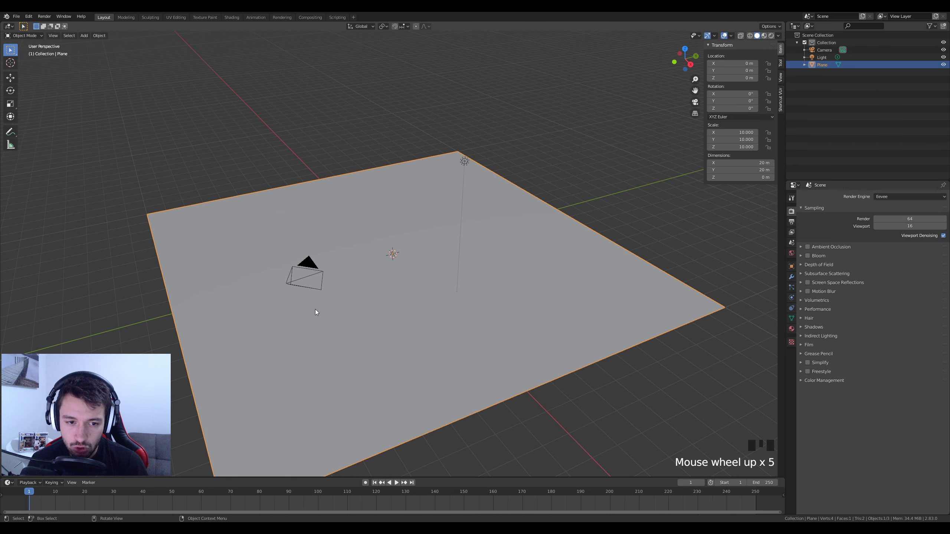
pyautogui.hotkey('shift', 'a')
pyautogui.moveTo(345, 270)
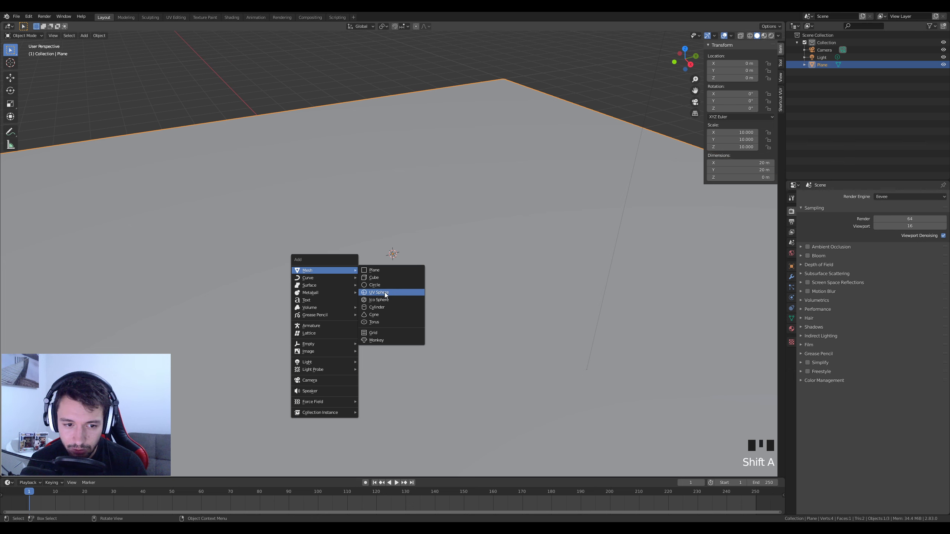
pyautogui.click(385, 292)
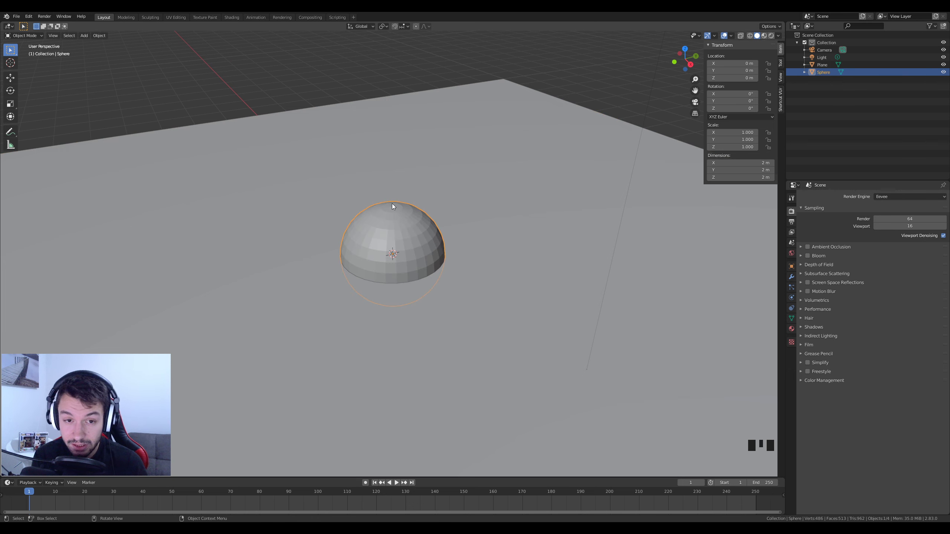
pyautogui.press('KP_1')
pyautogui.scroll(3, 396, 321)
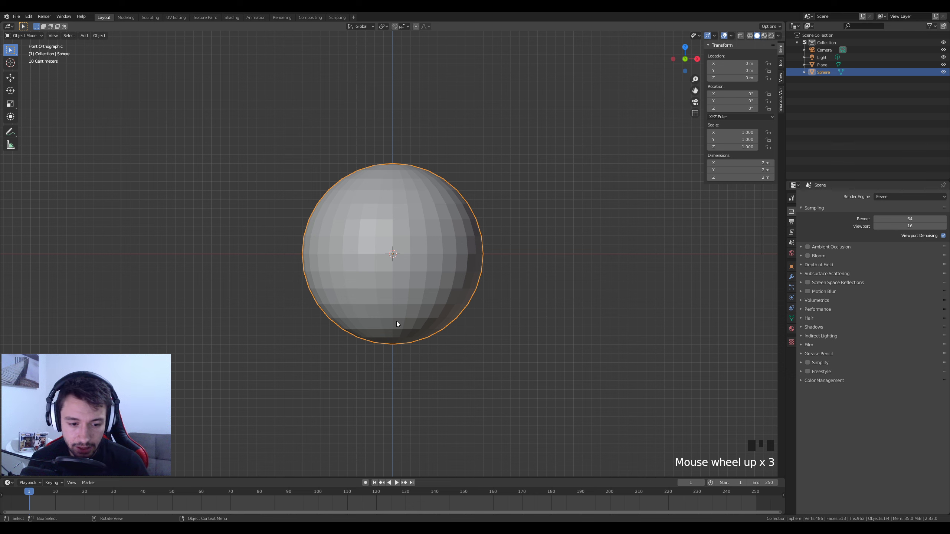
pyautogui.press('g')
pyautogui.press('z')
pyautogui.keyDown('ctrl'); pyautogui.click(401, 248); pyautogui.keyUp('ctrl')
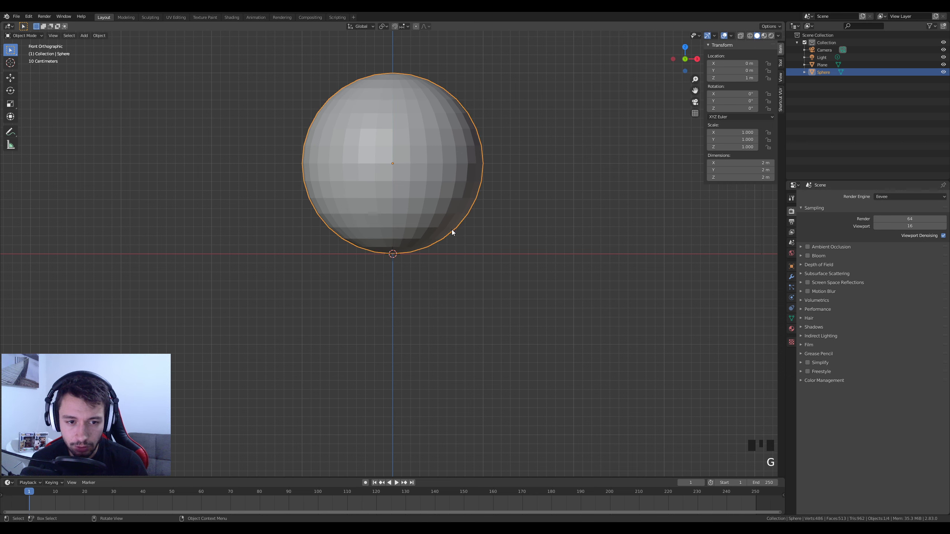
# - Add a Subdivision Surface modifier to the sphere
pyautogui.moveTo(452, 229); pyautogui.dragTo(427, 256, button='middle')
pyautogui.scroll(-9, 440, 249)
pyautogui.scroll(6, 427, 256)
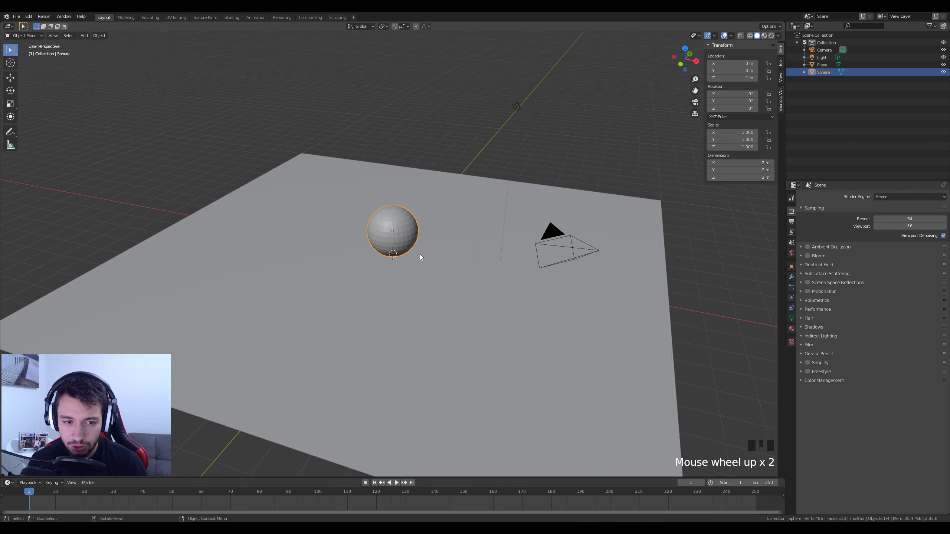
pyautogui.scroll(3, 404, 207)
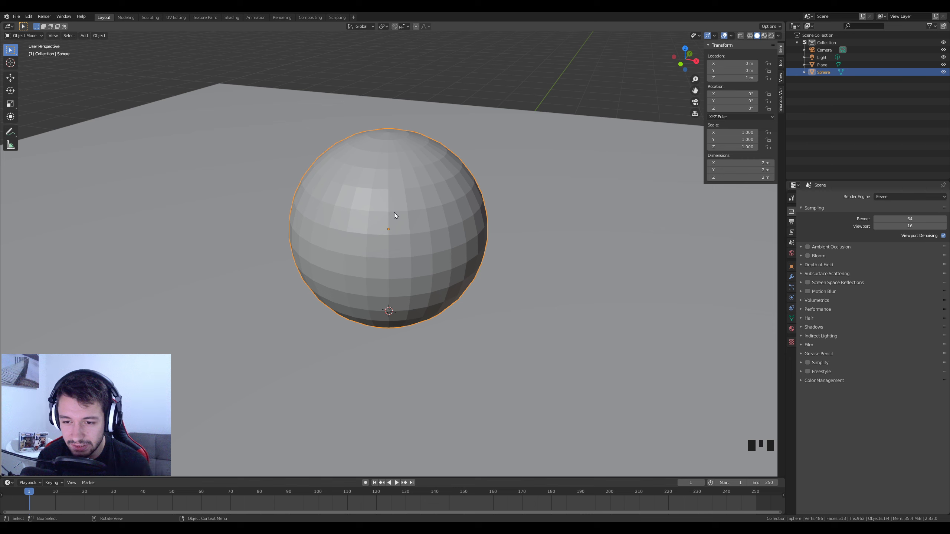
pyautogui.click(792, 277)
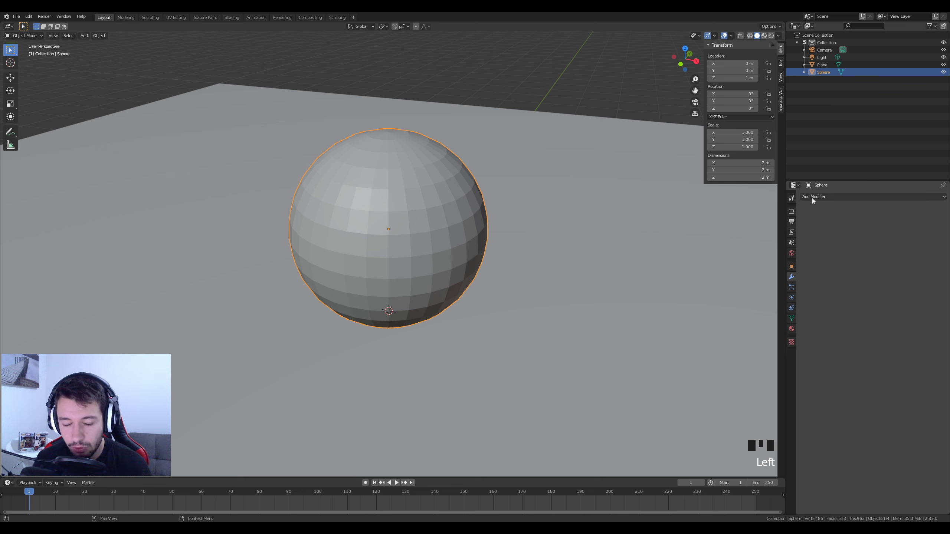
pyautogui.click(837, 197)
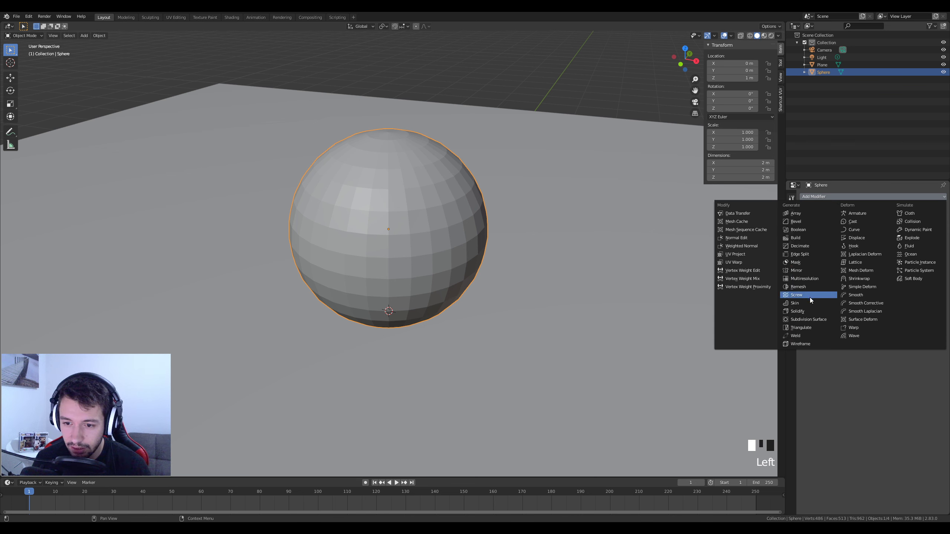
pyautogui.click(816, 320)
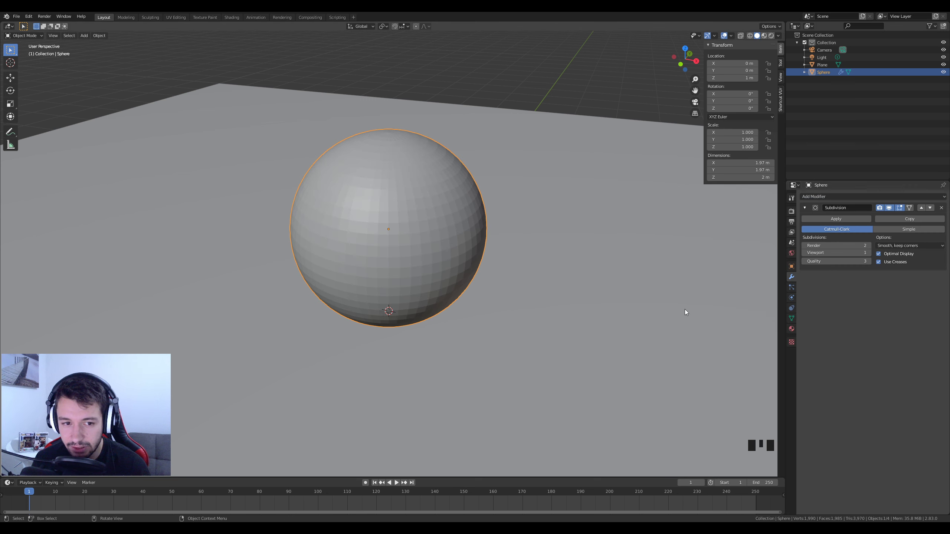
# - Set the sphere's Subdivision modifier to 2 viewport levels
pyautogui.scroll(3, 396, 258)
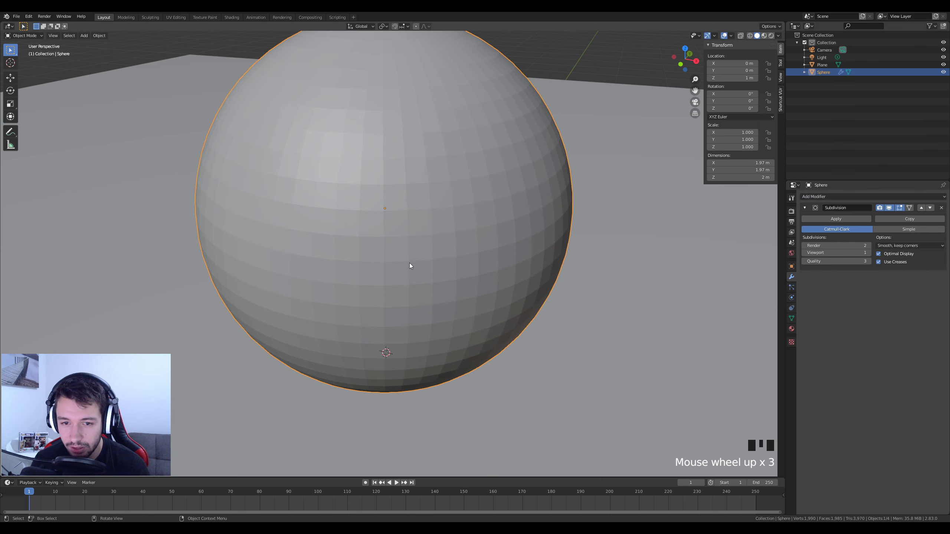
pyautogui.click(869, 254)
pyautogui.click(870, 254)
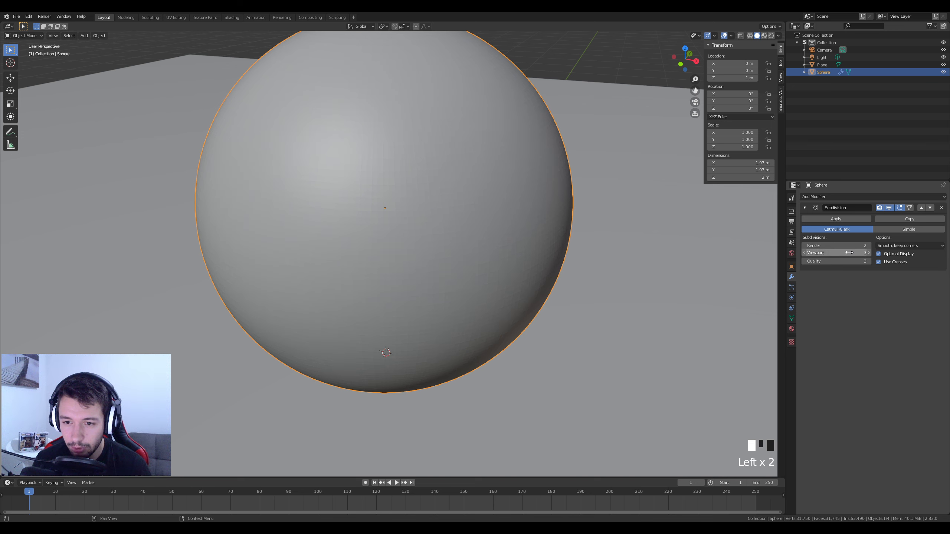
pyautogui.click(804, 254)
pyautogui.scroll(2, 475, 226)
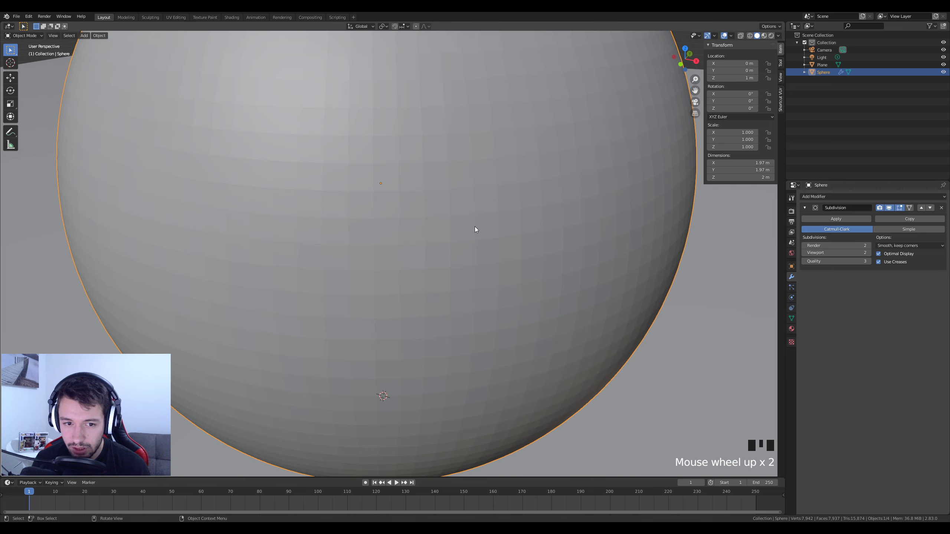
pyautogui.scroll(-2, 475, 227)
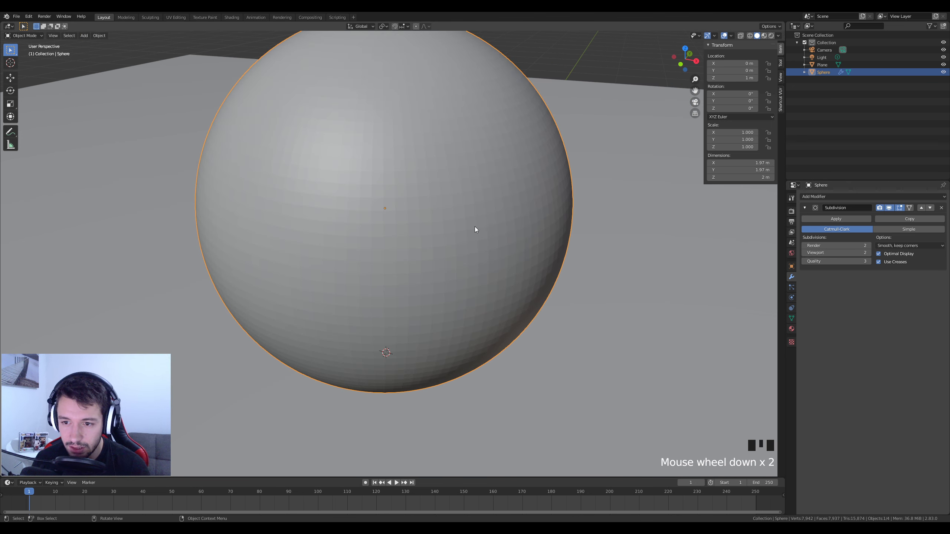
# - Apply smooth shading to the sphere
pyautogui.rightClick(395, 192)
pyautogui.scroll(-10, 413, 254)
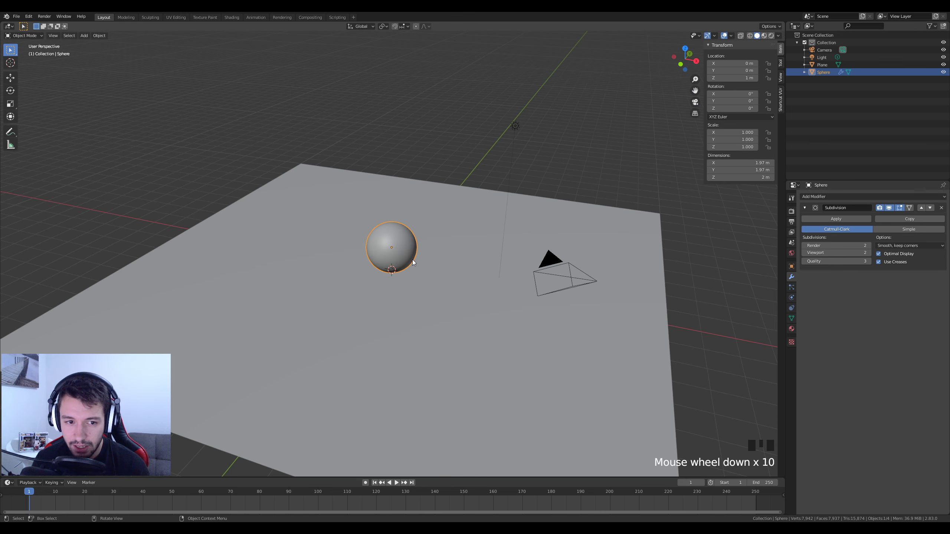
pyautogui.moveTo(430, 295); pyautogui.dragTo(402, 304, button='middle')
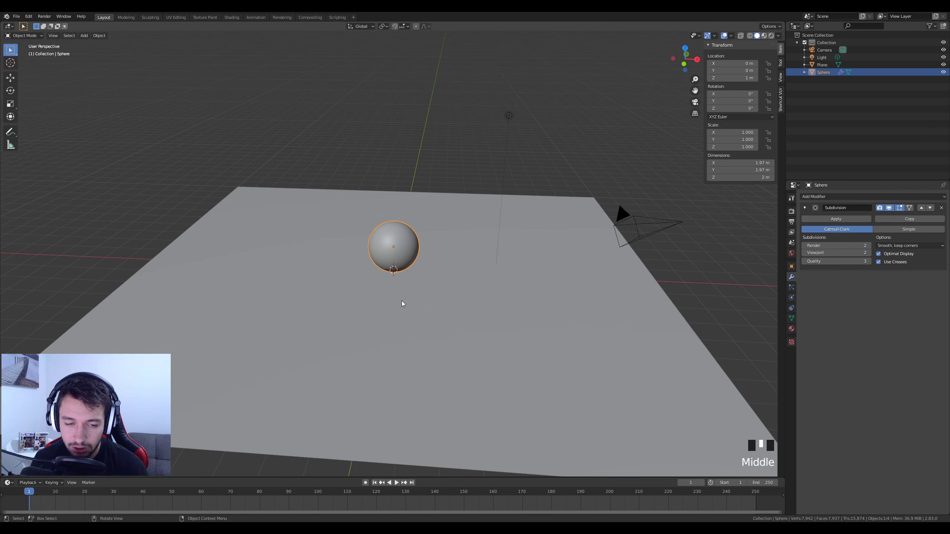
pyautogui.scroll(5, 424, 265)
pyautogui.scroll(-2, 428, 260)
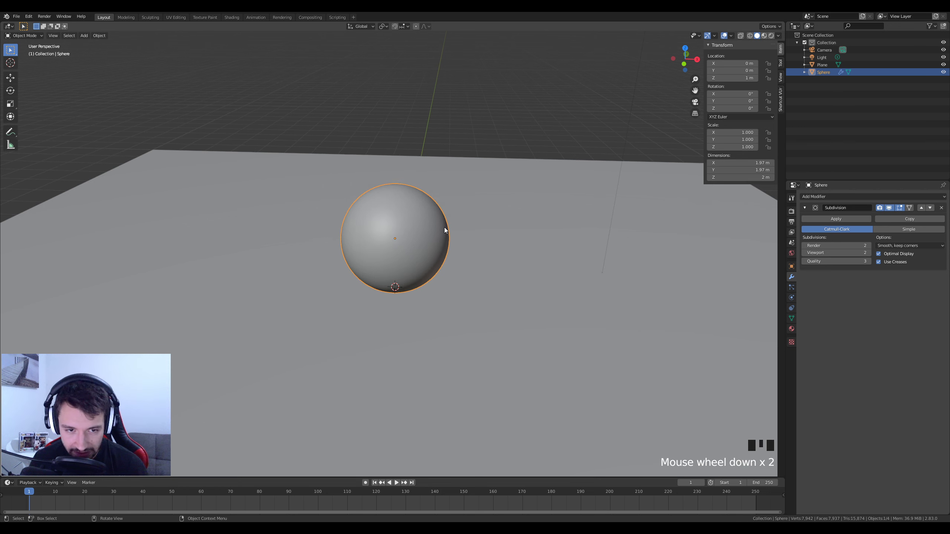
pyautogui.moveTo(444, 230)
pyautogui.mouseDown(button='middle')
pyautogui.moveTo(402, 226)
pyautogui.moveTo(454, 233)
pyautogui.mouseUp(button='middle')
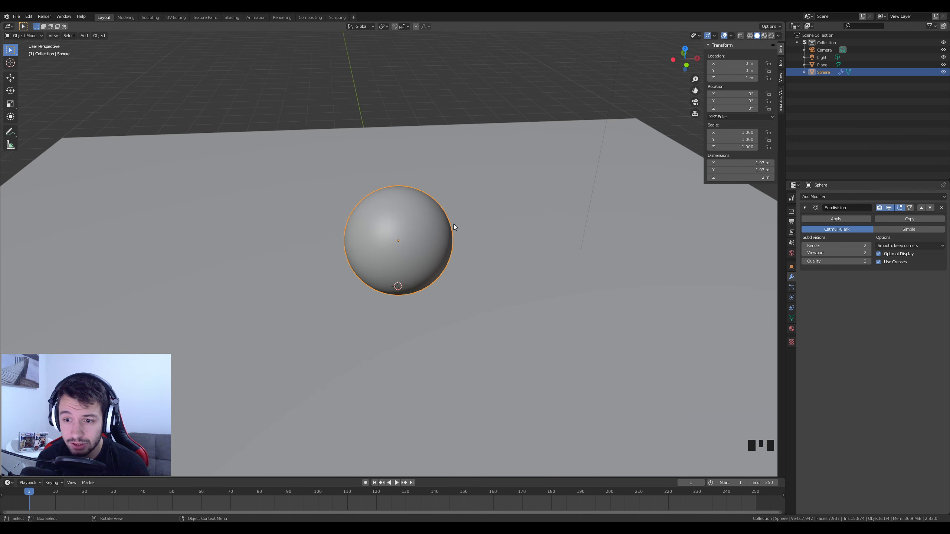
# - Switch the viewport to rendered shading and examine the lighting on the sphere and ground plane from several angles
pyautogui.click(771, 35)
pyautogui.scroll(-5, 527, 259)
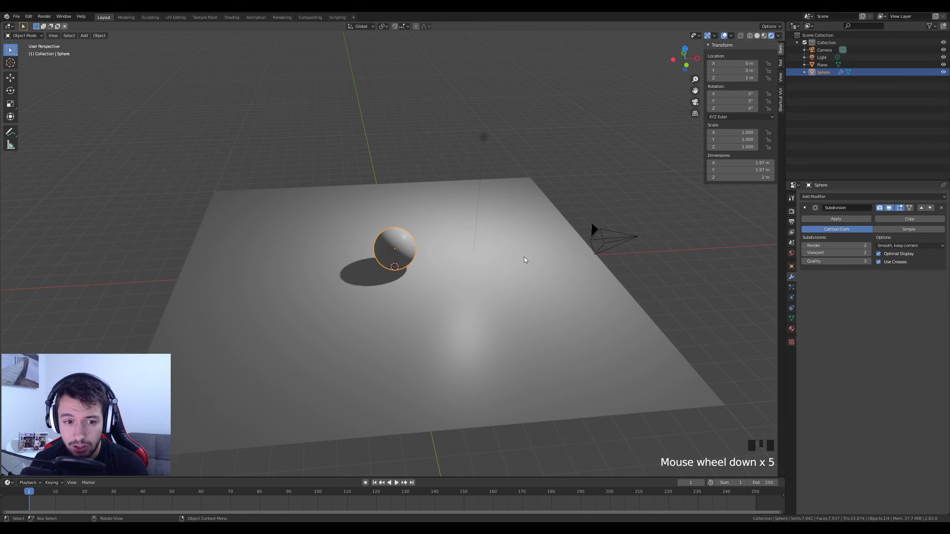
pyautogui.moveTo(524, 257); pyautogui.dragTo(482, 159, button='middle')
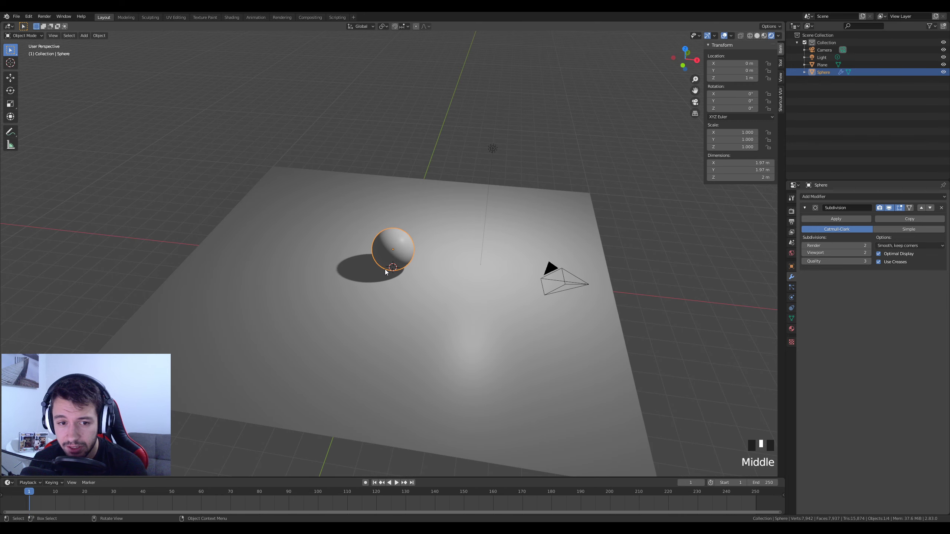
pyautogui.moveTo(384, 269); pyautogui.dragTo(377, 231, button='middle')
pyautogui.scroll(5, 377, 231)
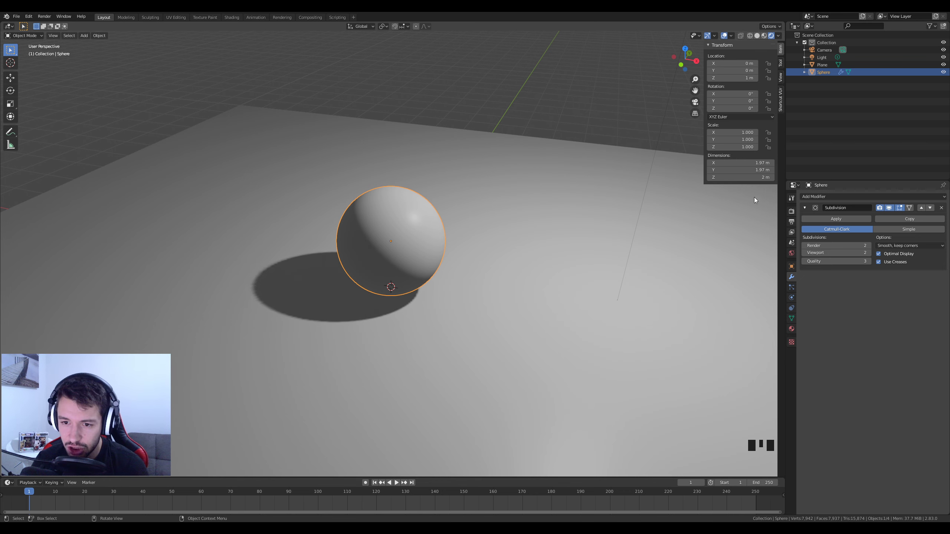
pyautogui.scroll(-4, 587, 262)
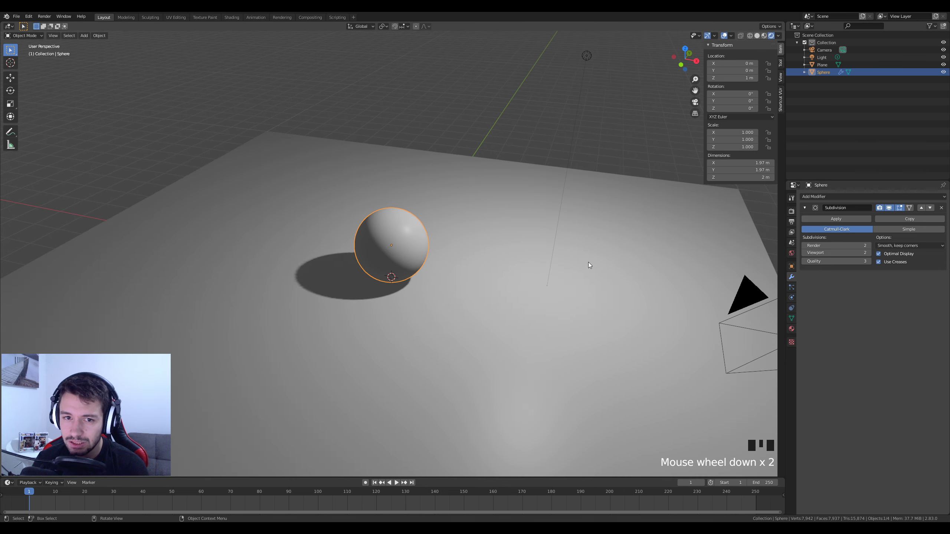
pyautogui.scroll(2, 498, 233)
pyautogui.moveTo(498, 233); pyautogui.dragTo(525, 156, button='middle')
pyautogui.moveTo(536, 87); pyautogui.dragTo(513, 138, button='middle')
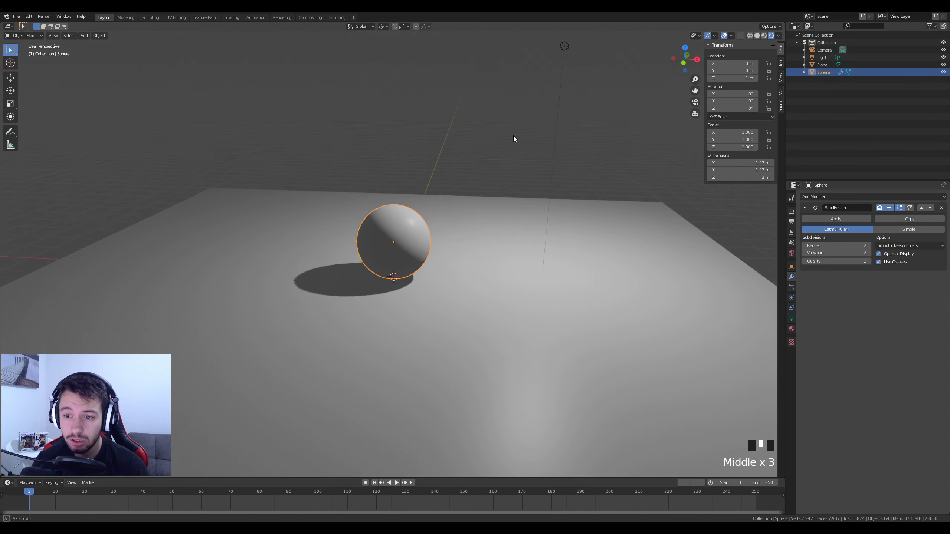
pyautogui.moveTo(444, 181); pyautogui.dragTo(459, 200, button='middle')
pyautogui.scroll(2, 460, 201)
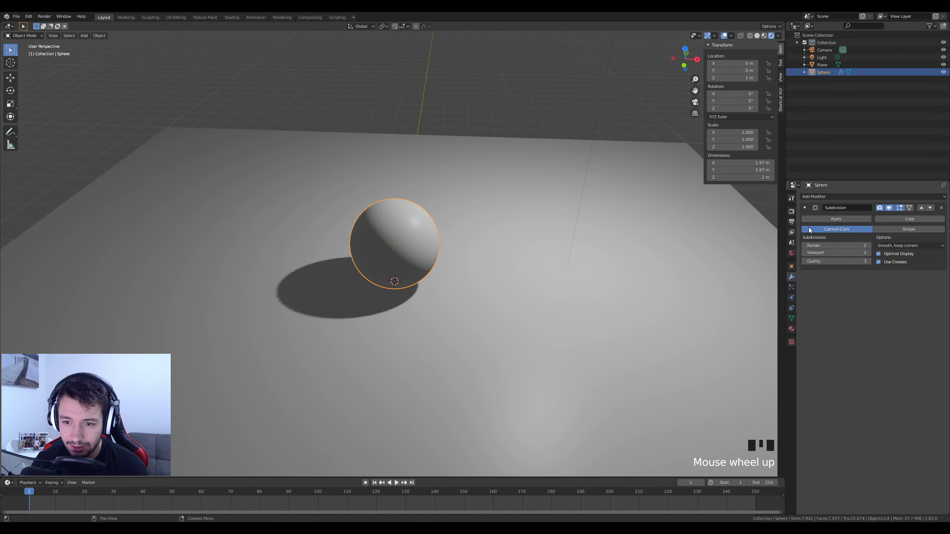
# - Set the world background color to dark green and check its effect on the sphere and shadow
pyautogui.click(792, 254)
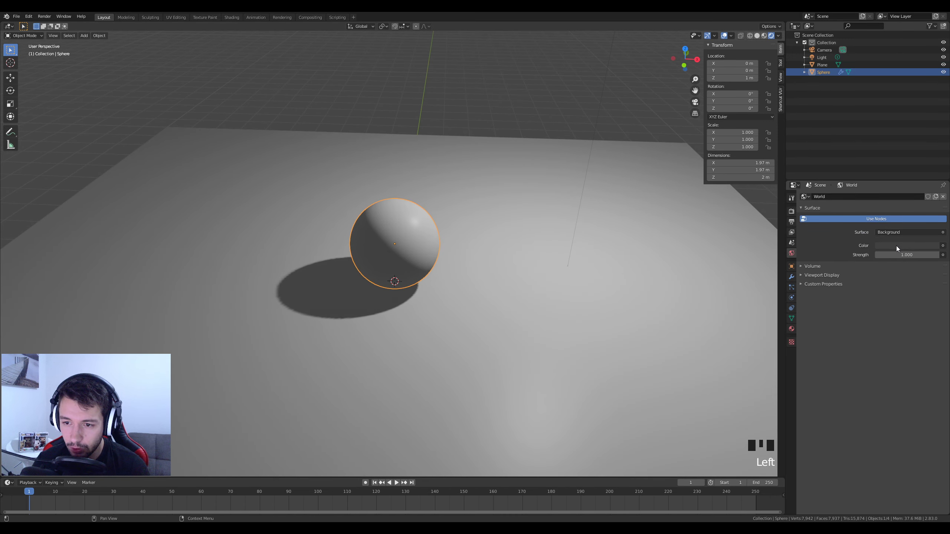
pyautogui.click(896, 246)
pyautogui.moveTo(900, 166); pyautogui.dragTo(883, 156)
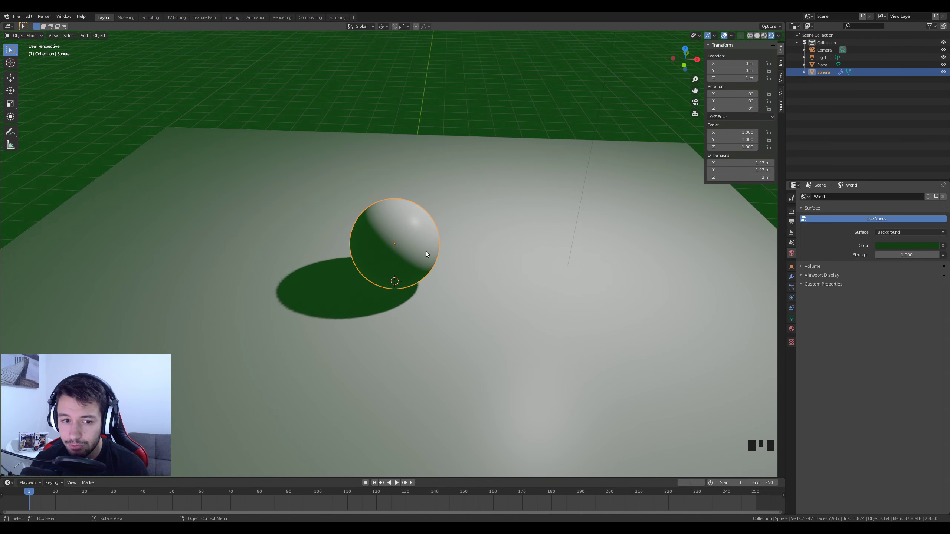
pyautogui.moveTo(383, 267)
pyautogui.mouseDown(button='middle')
pyautogui.moveTo(282, 269)
pyautogui.moveTo(390, 257)
pyautogui.moveTo(369, 268)
pyautogui.mouseUp(button='middle')
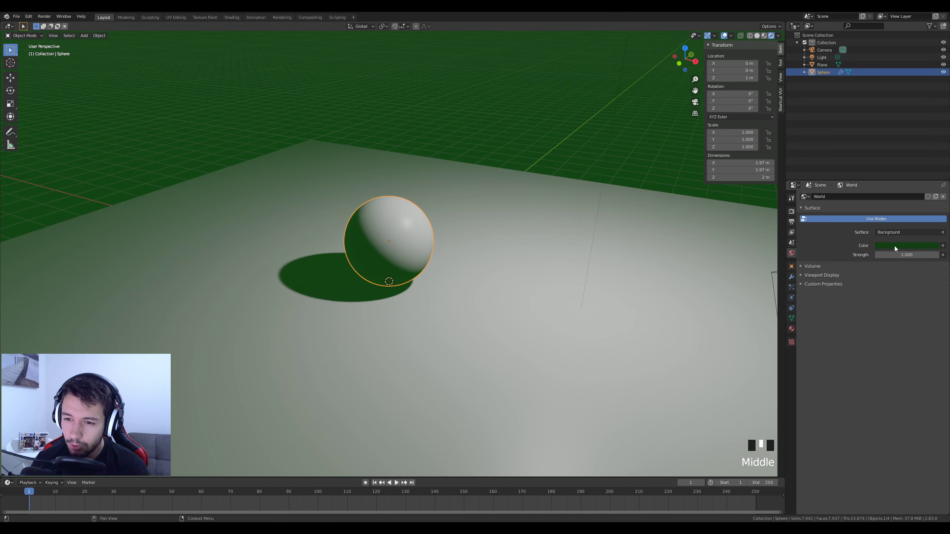
# - Drive the world background color with an Environment Texture and load lakeside_8k.hdr from the Stream_Blender folder
pyautogui.click(943, 246)
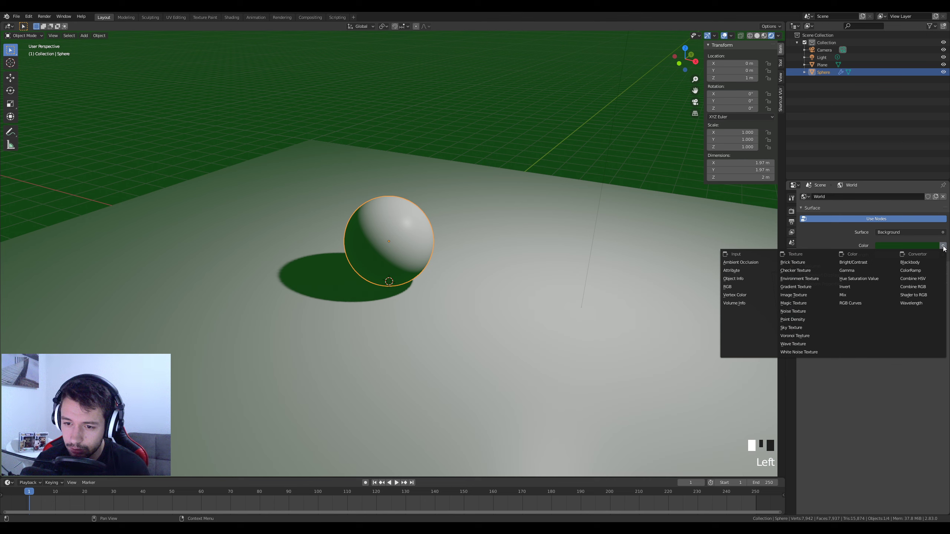
pyautogui.click(806, 279)
pyautogui.click(933, 255)
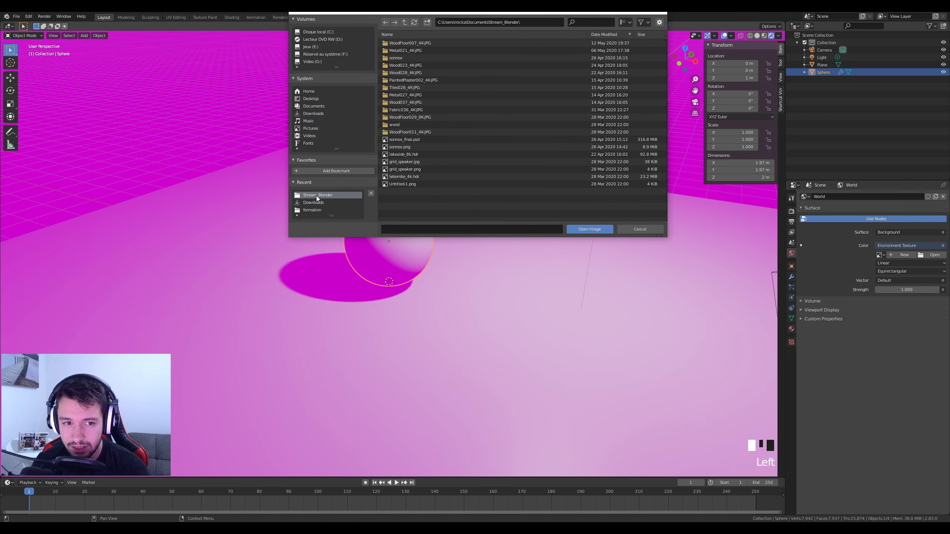
pyautogui.click(423, 153)
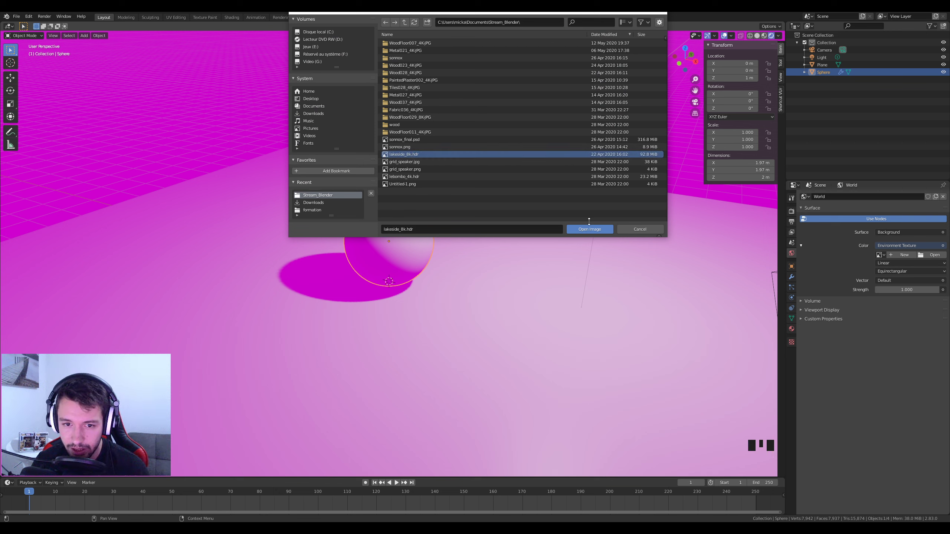
pyautogui.click(596, 228)
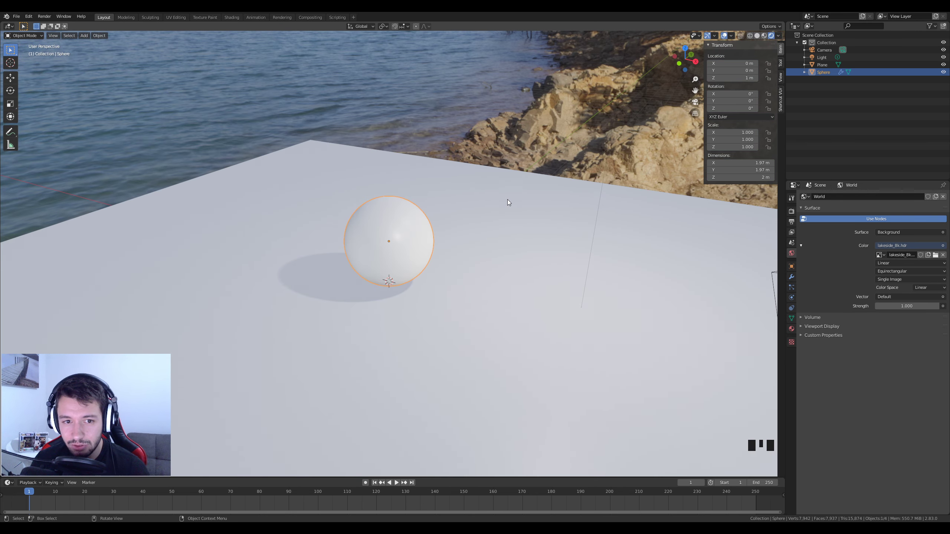
# - Make the render film transparent so the environment image is hidden behind the sphere and plane
pyautogui.scroll(-7, 508, 199)
pyautogui.moveTo(538, 229); pyautogui.dragTo(581, 132, button='middle')
pyautogui.scroll(2, 154, 219)
pyautogui.scroll(-3, 659, 257)
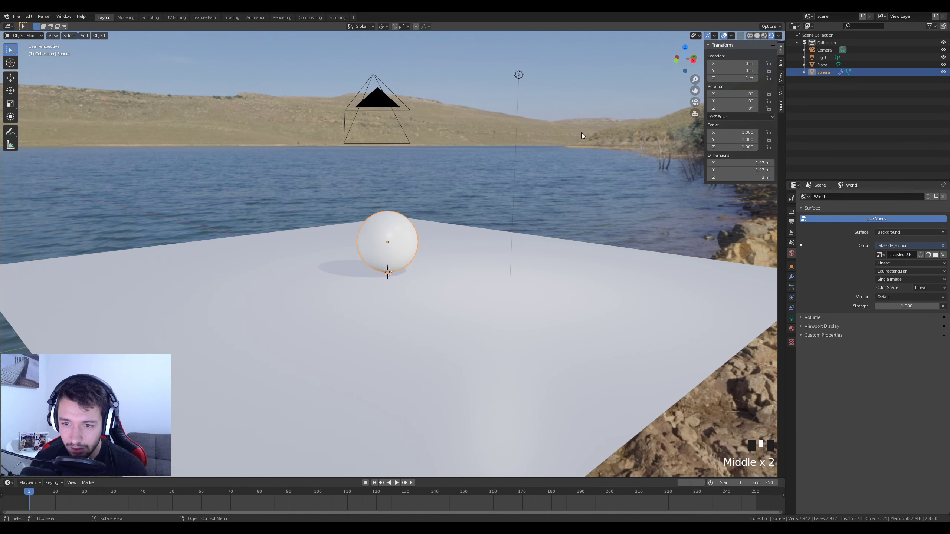
pyautogui.click(792, 211)
pyautogui.click(801, 345)
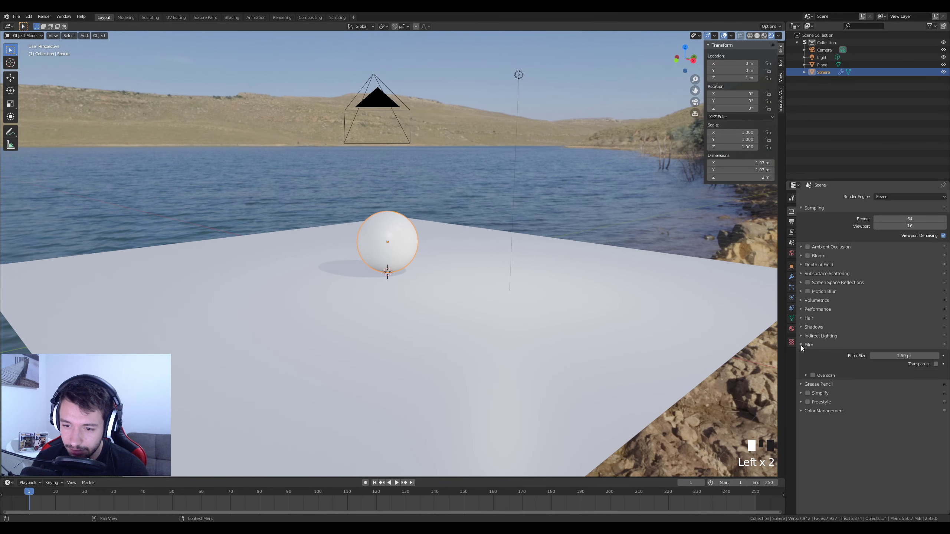
pyautogui.click(936, 364)
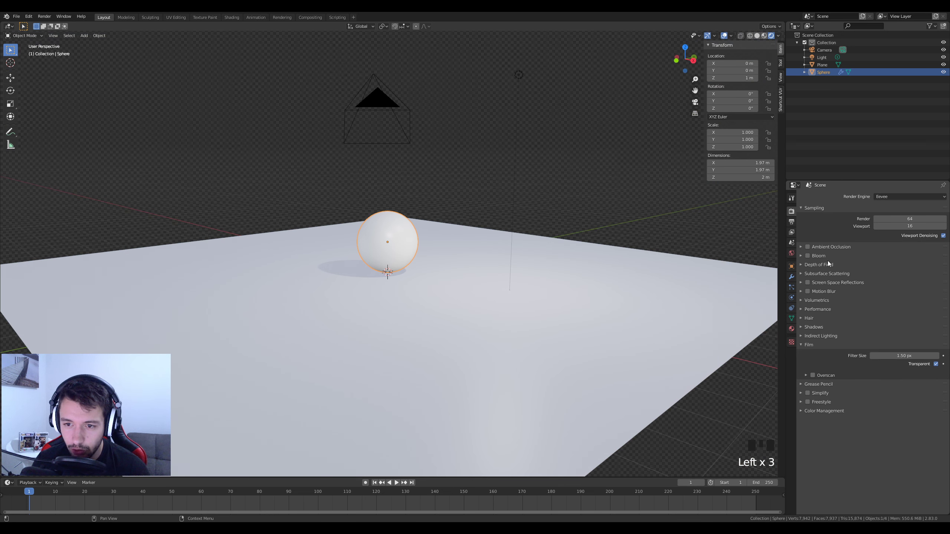
# - Enable Ambient Occlusion in the Eevee render settings
pyautogui.scroll(2, 409, 232)
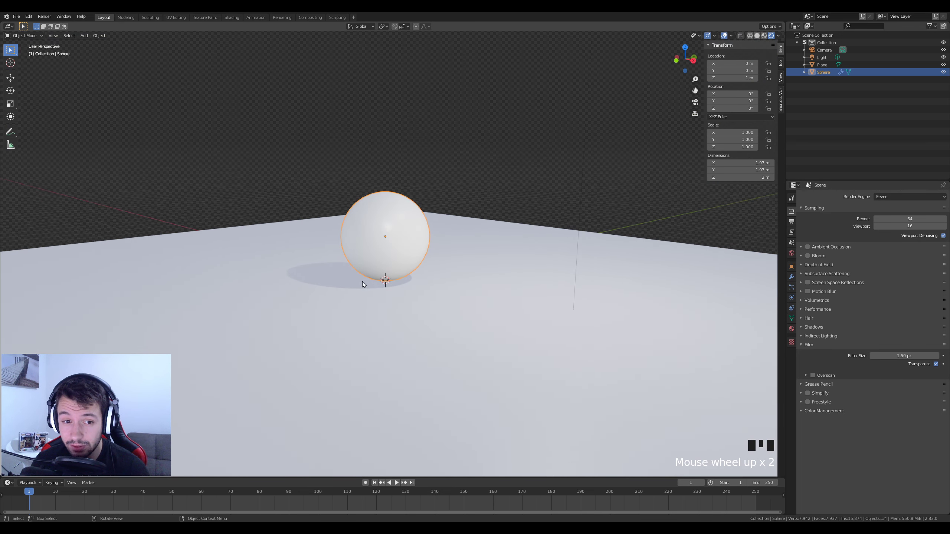
pyautogui.moveTo(380, 265)
pyautogui.mouseDown(button='middle')
pyautogui.moveTo(374, 252)
pyautogui.moveTo(243, 275)
pyautogui.moveTo(387, 279)
pyautogui.mouseUp(button='middle')
pyautogui.scroll(2, 388, 279)
pyautogui.scroll(-3, 387, 279)
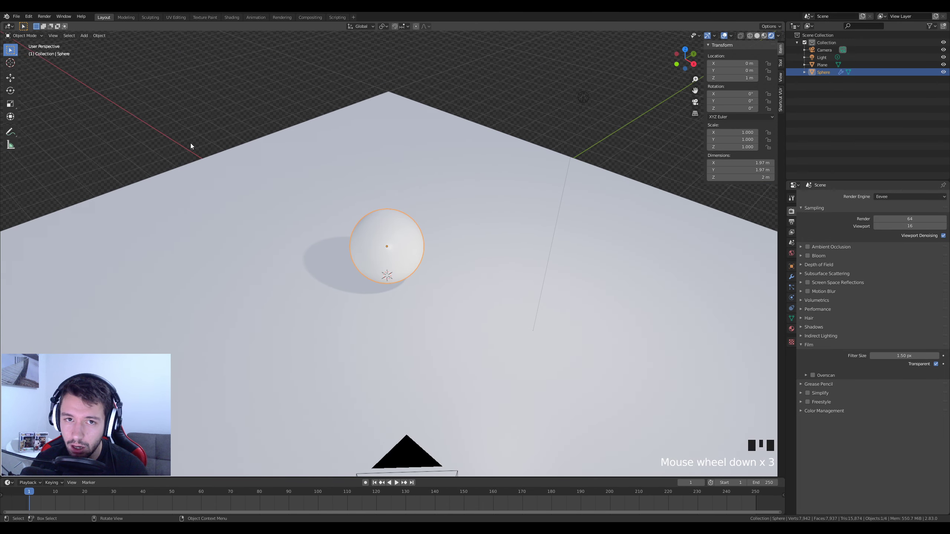
pyautogui.moveTo(330, 255); pyautogui.dragTo(462, 279, button='middle')
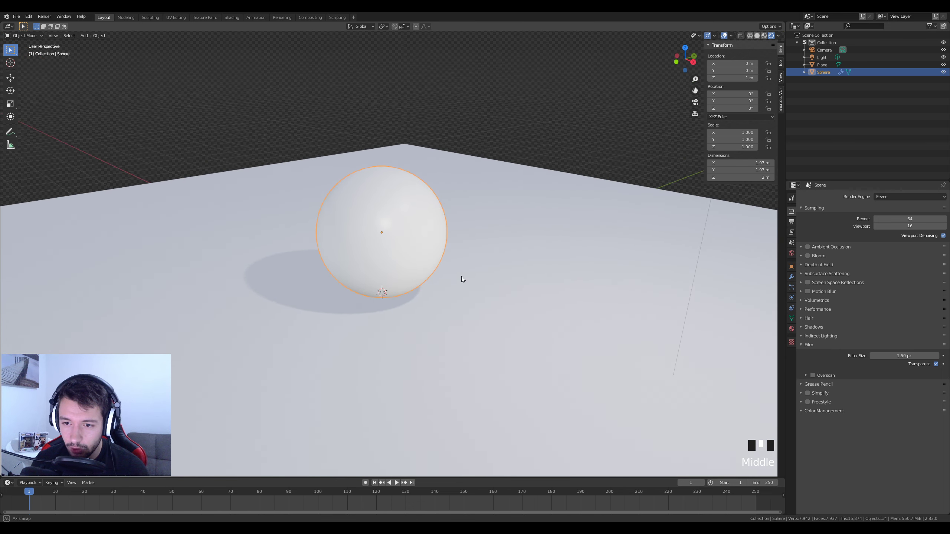
pyautogui.click(802, 345)
pyautogui.click(808, 247)
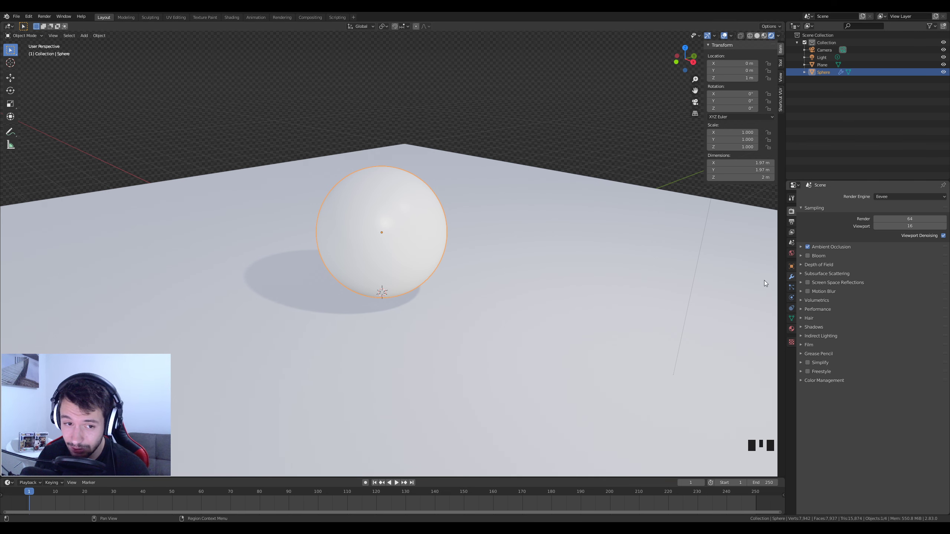
# - Toggle Screen Space Reflections on and off to compare the effect on the white sphere and plane
pyautogui.click(808, 283)
pyautogui.click(807, 283)
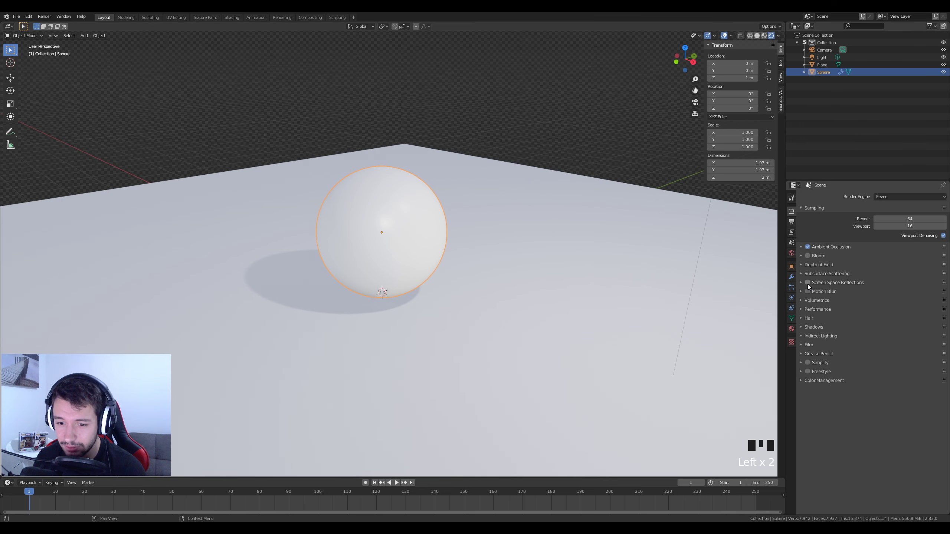
pyautogui.click(808, 282)
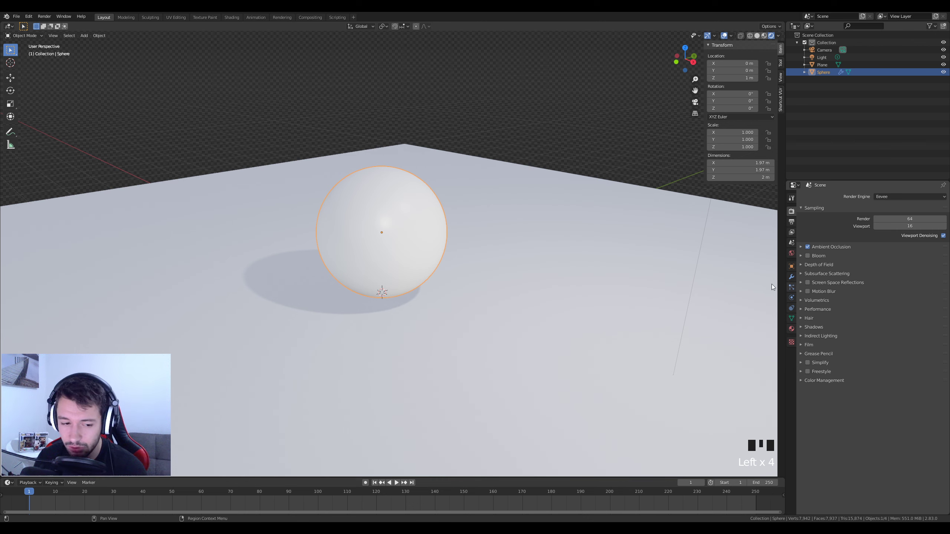
pyautogui.click(807, 283)
pyautogui.click(807, 283)
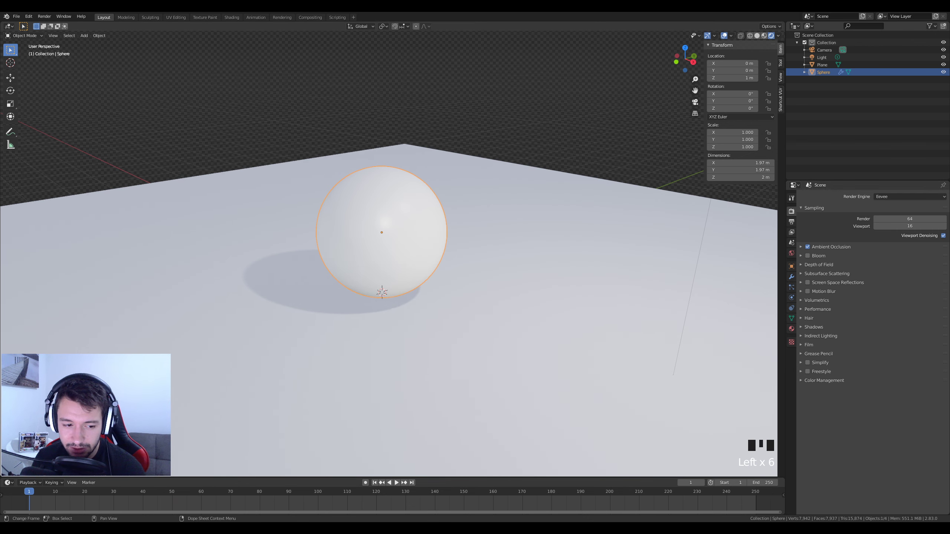
# - Switch to the finished worn-gold scene and compare its sphere and checkered floor with Screen Space Reflections off and on
pyautogui.moveTo(211, 529)
pyautogui.click(164, 499)
pyautogui.moveTo(392, 319)
pyautogui.mouseDown(button='middle')
pyautogui.moveTo(390, 306)
pyautogui.moveTo(371, 309)
pyautogui.moveTo(391, 308)
pyautogui.mouseUp(button='middle')
pyautogui.scroll(-3, 390, 305)
pyautogui.scroll(1, 391, 307)
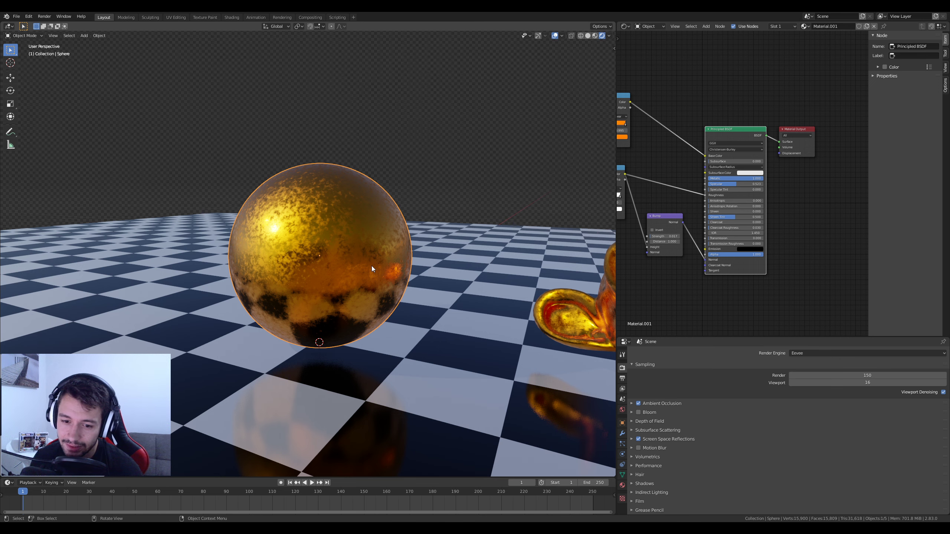
pyautogui.click(635, 439)
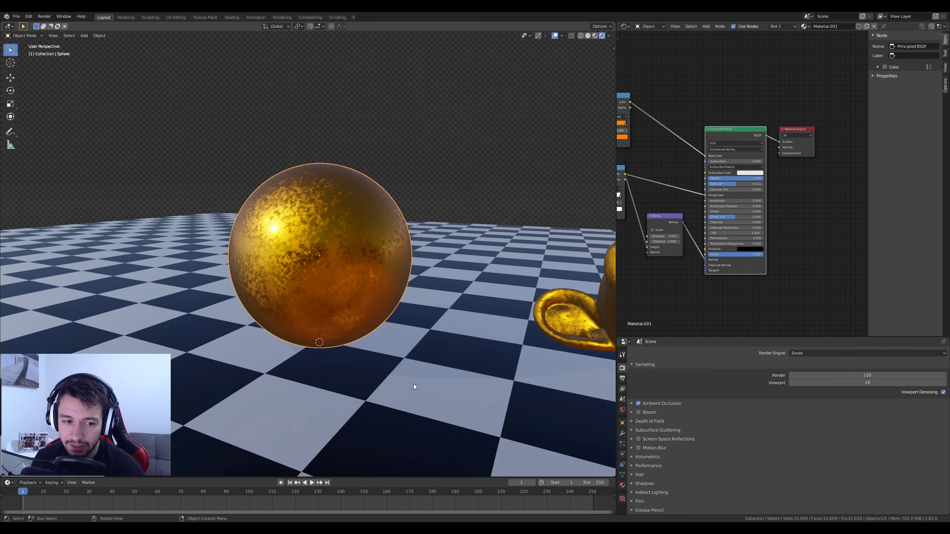
pyautogui.moveTo(379, 307); pyautogui.dragTo(359, 273, button='middle')
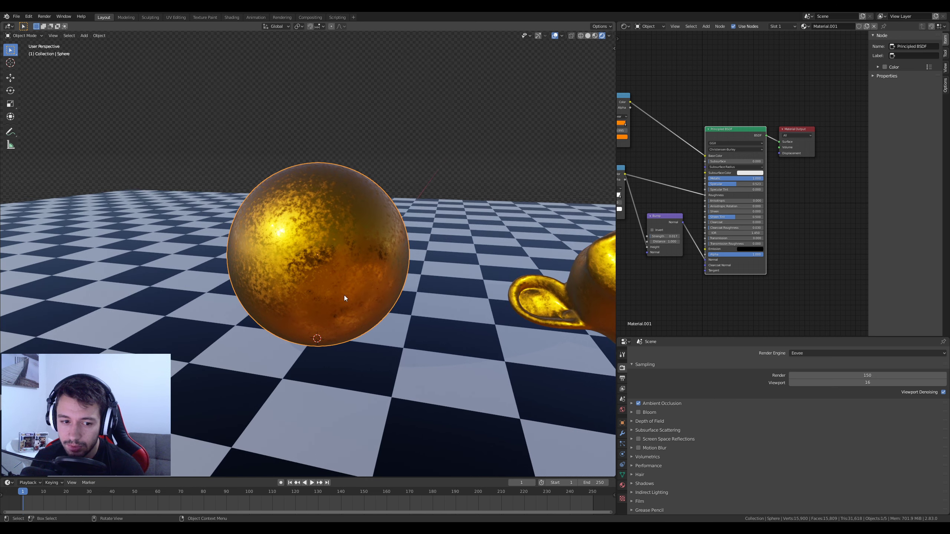
pyautogui.moveTo(286, 226); pyautogui.dragTo(333, 286, button='middle')
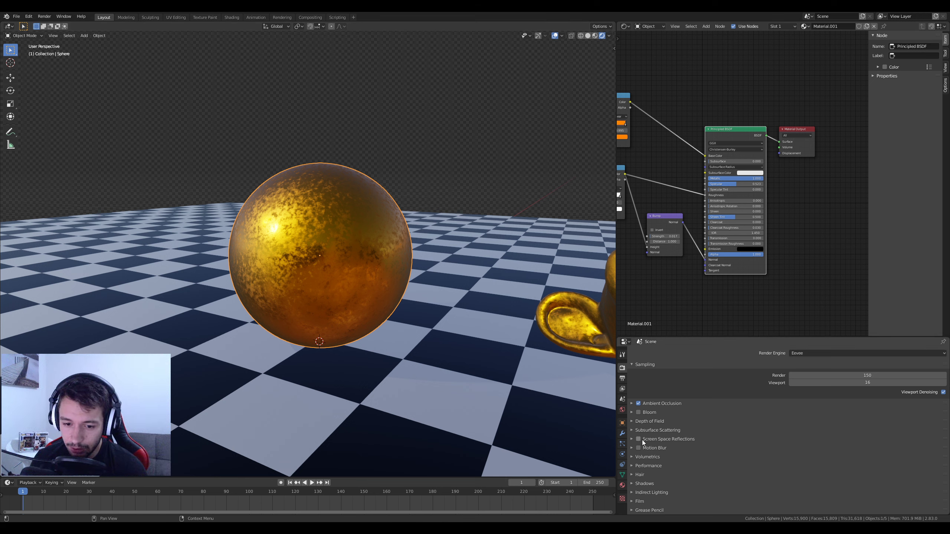
pyautogui.moveTo(430, 377); pyautogui.dragTo(429, 367, button='middle')
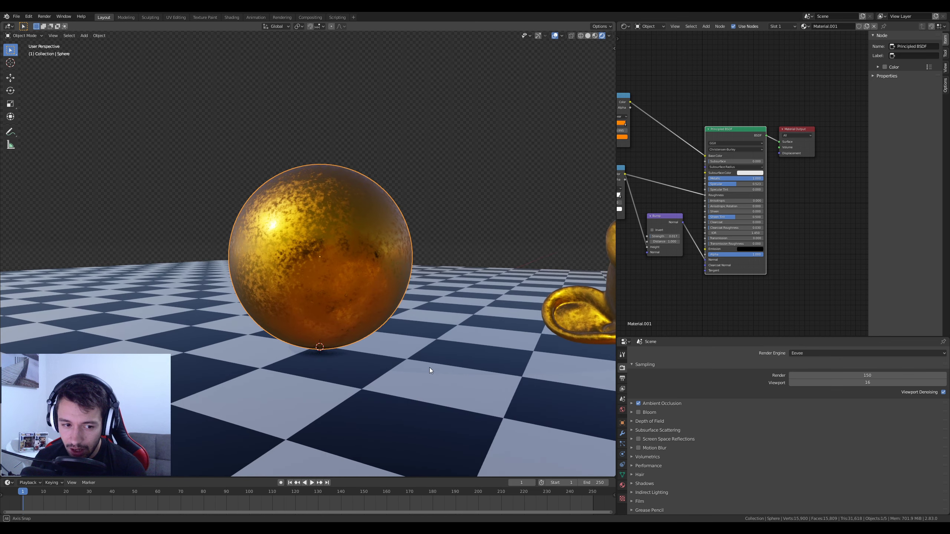
pyautogui.scroll(1, 429, 368)
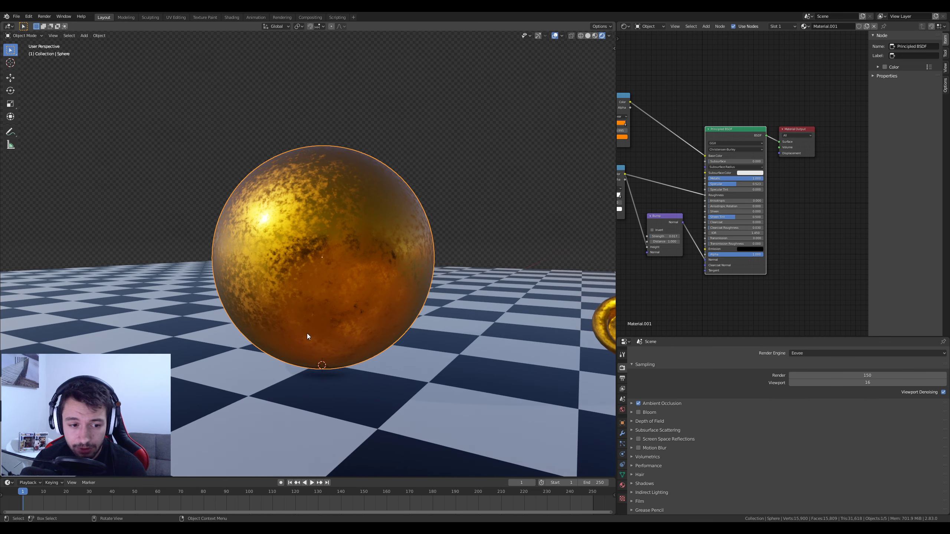
pyautogui.click(638, 439)
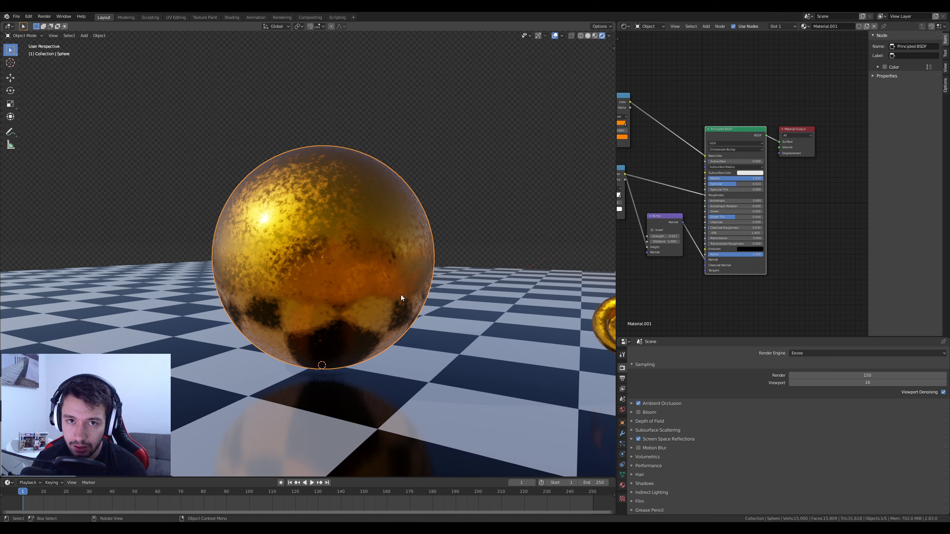
# - Turn off Half Res Trace for Screen Space Reflections in the finished gold scene
pyautogui.click(631, 438)
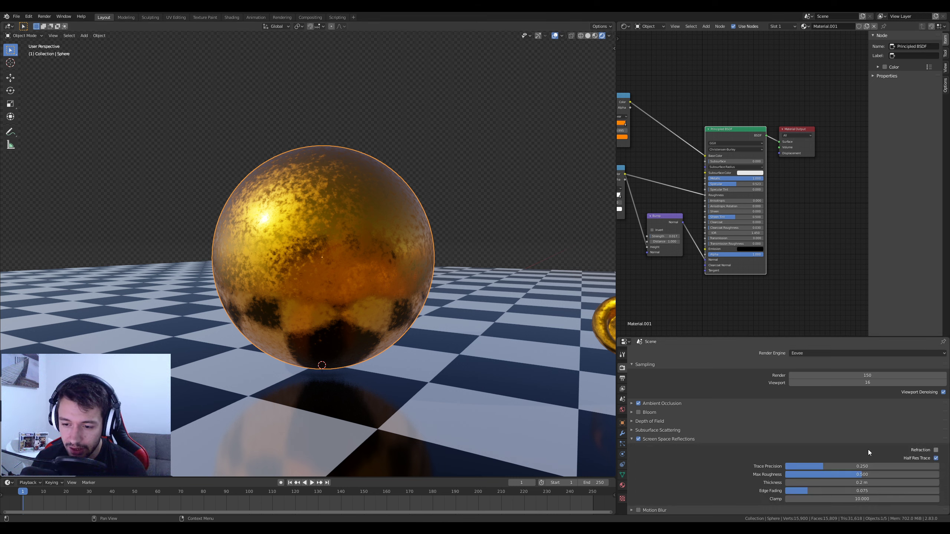
pyautogui.click(936, 458)
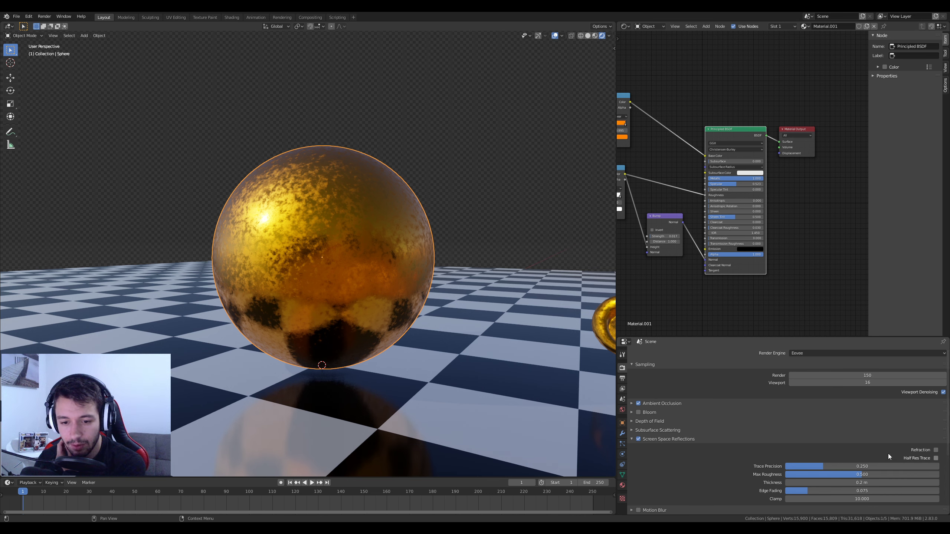
pyautogui.click(631, 439)
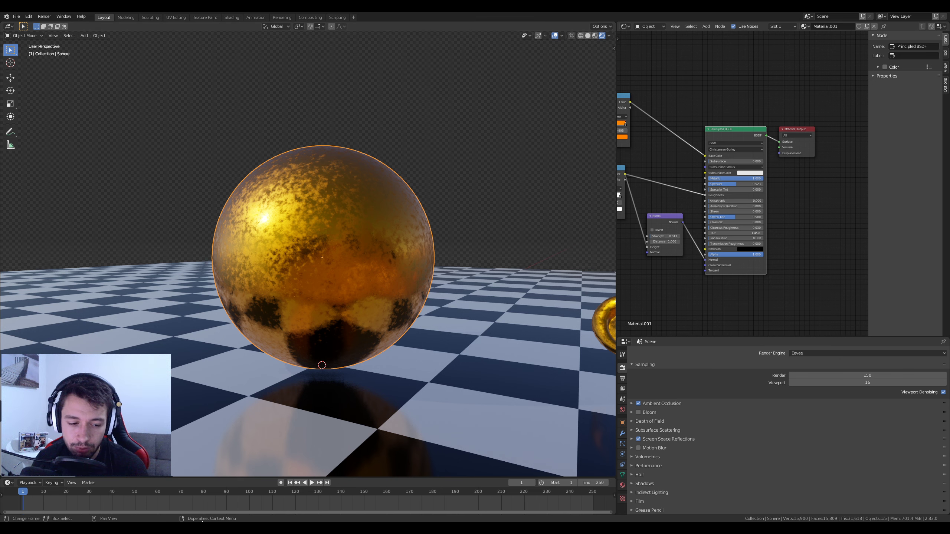
# - Return to the new white-sphere scene and enable Screen Space Reflections with Half Res Trace turned off
pyautogui.click(256, 501)
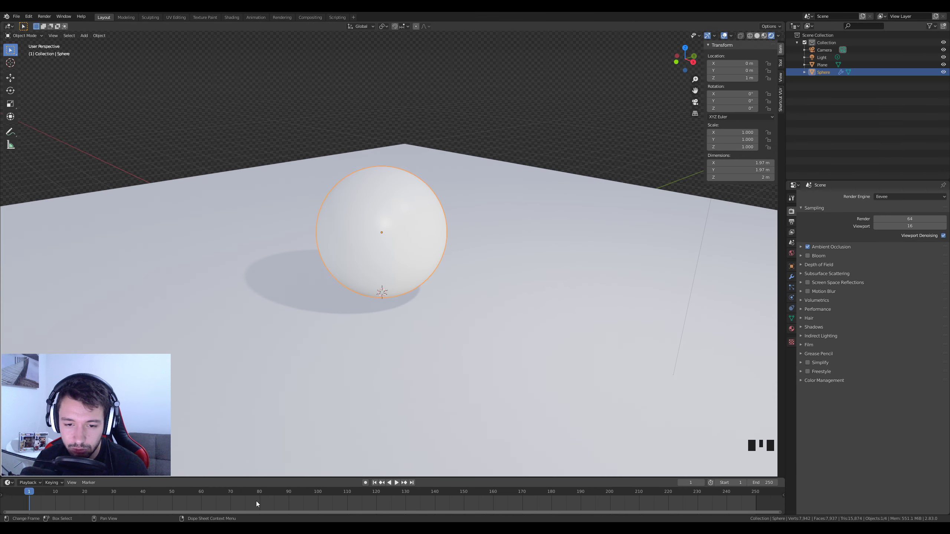
pyautogui.click(807, 283)
pyautogui.click(801, 282)
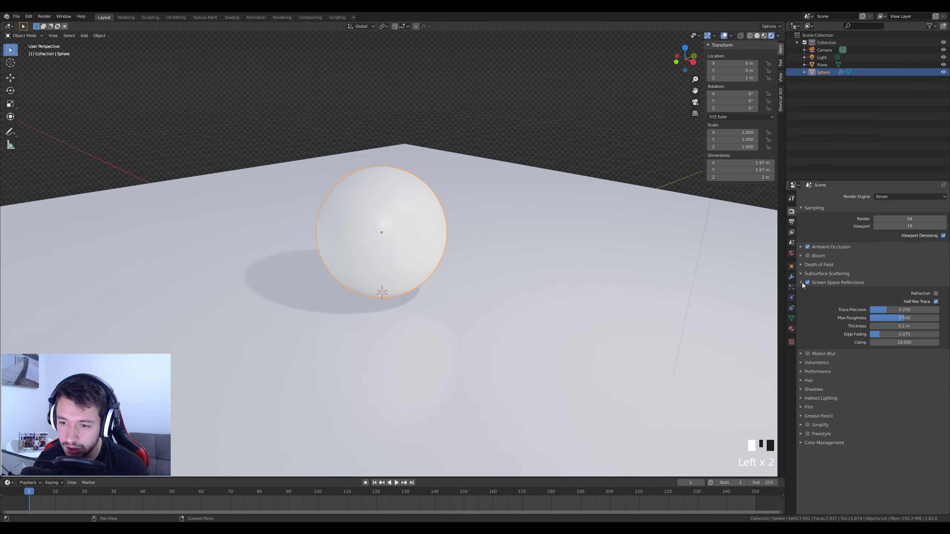
pyautogui.click(936, 302)
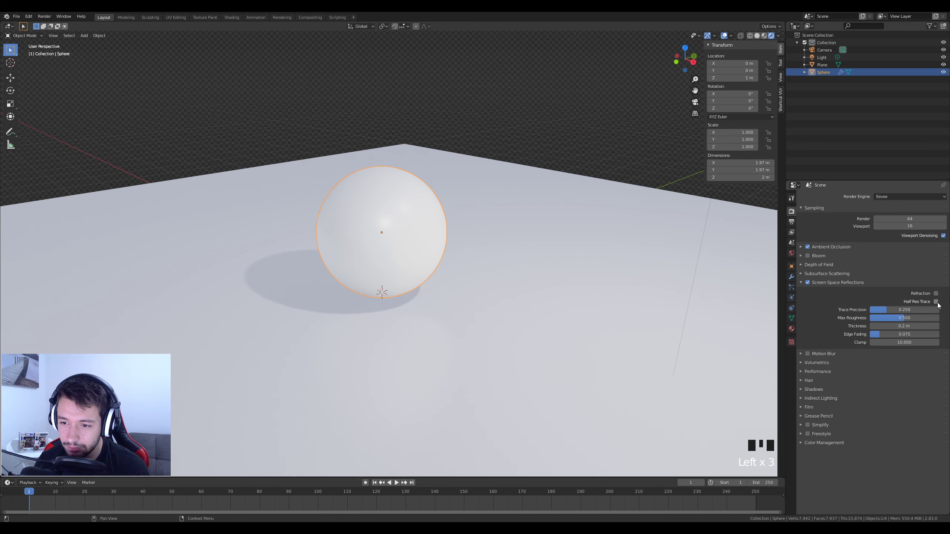
pyautogui.click(801, 282)
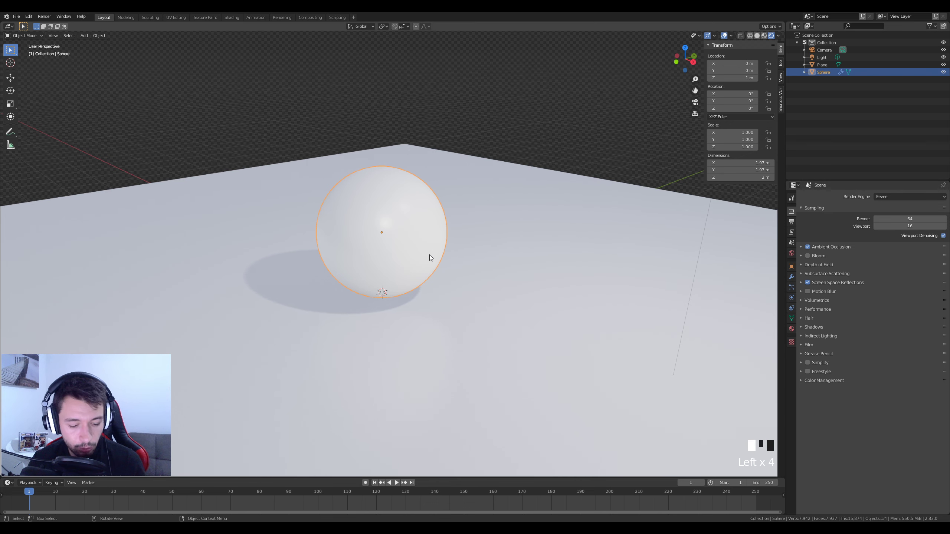
# - Save the scene as sceneMat.blend in the formation folder
pyautogui.hotkey('ctrl', 's')
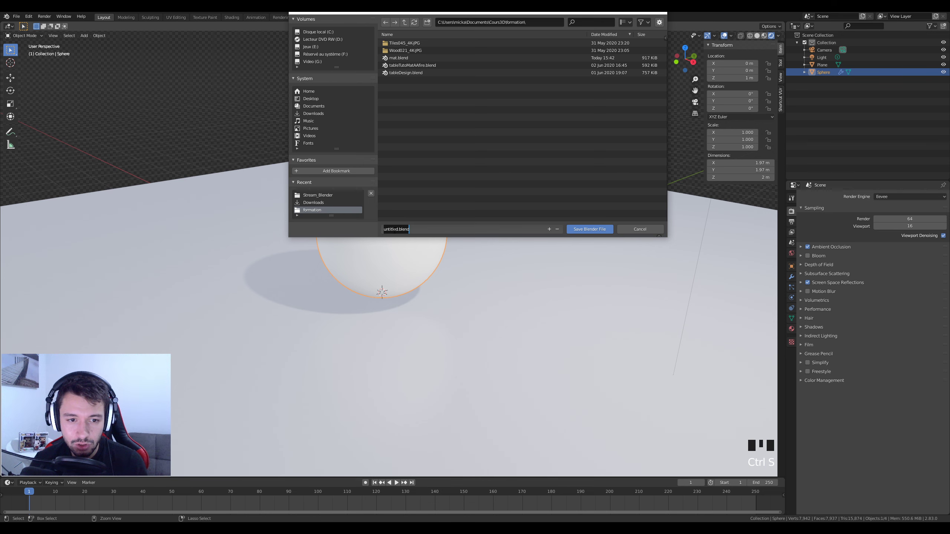
pyautogui.click(401, 229)
pyautogui.write('s')
pyautogui.write('cene')
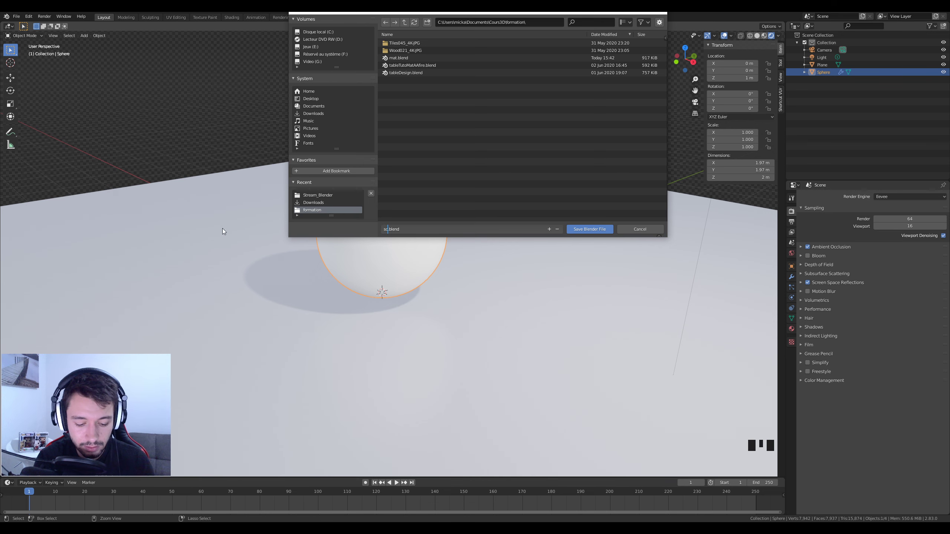
pyautogui.write('Mat')
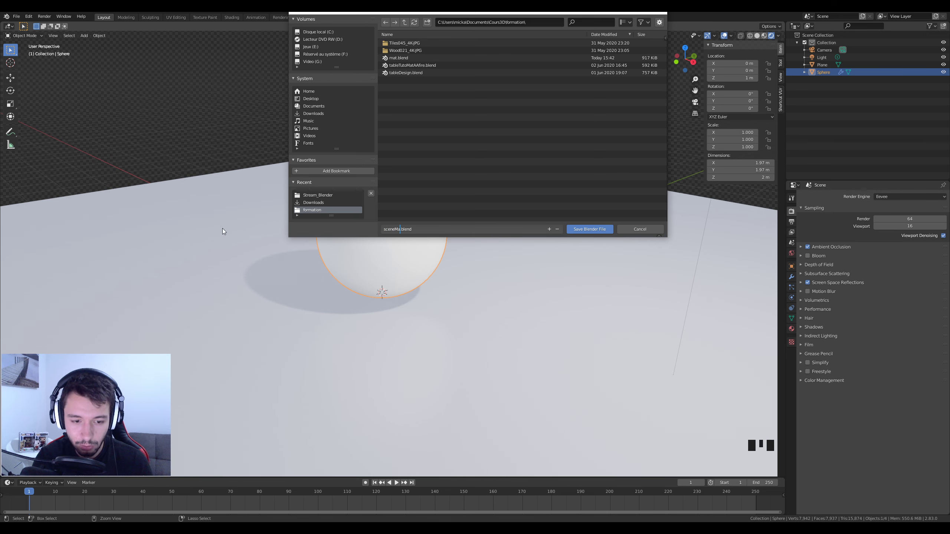
pyautogui.click(597, 229)
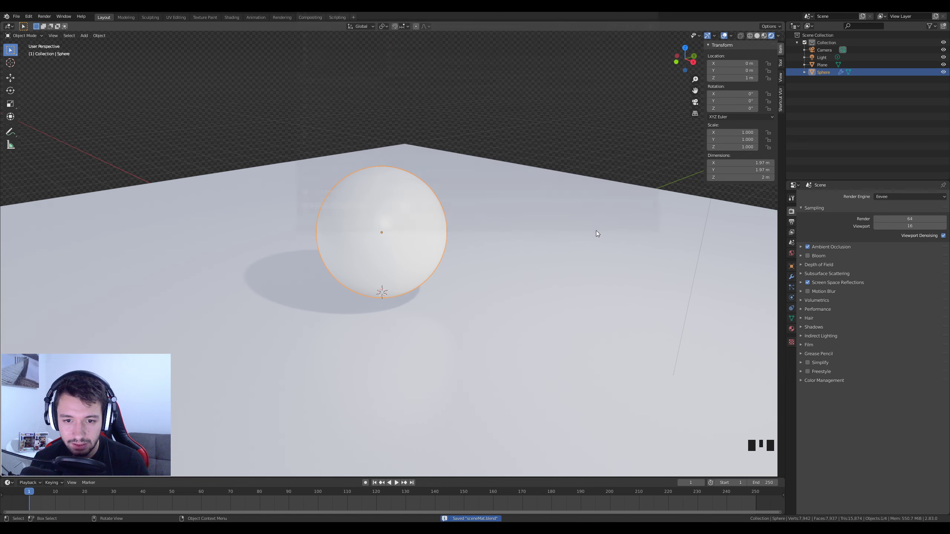
# - Check the sphere's framing through the scene camera and the camera's placement relative to the plane
pyautogui.scroll(-4, 584, 247)
pyautogui.scroll(3, 514, 269)
pyautogui.moveTo(401, 256); pyautogui.dragTo(438, 264, button='middle')
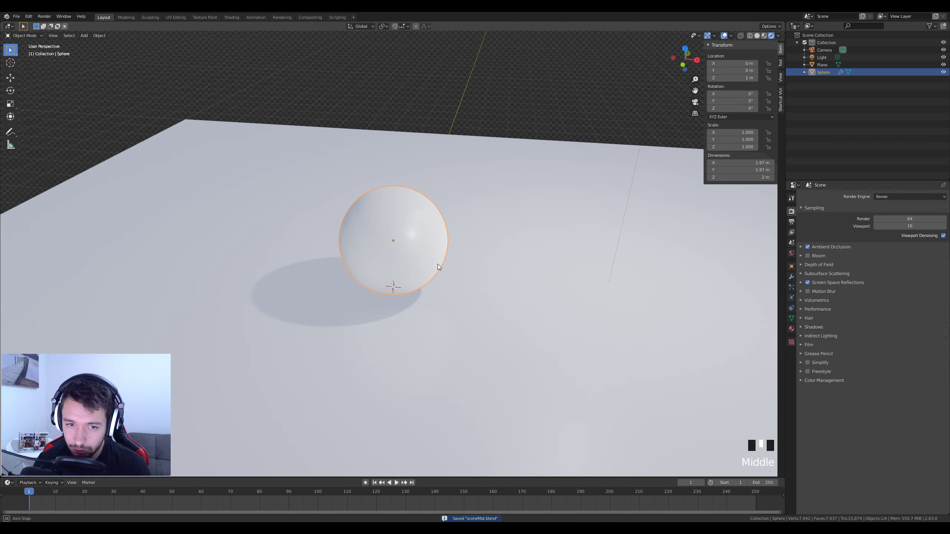
pyautogui.press('KP_0')
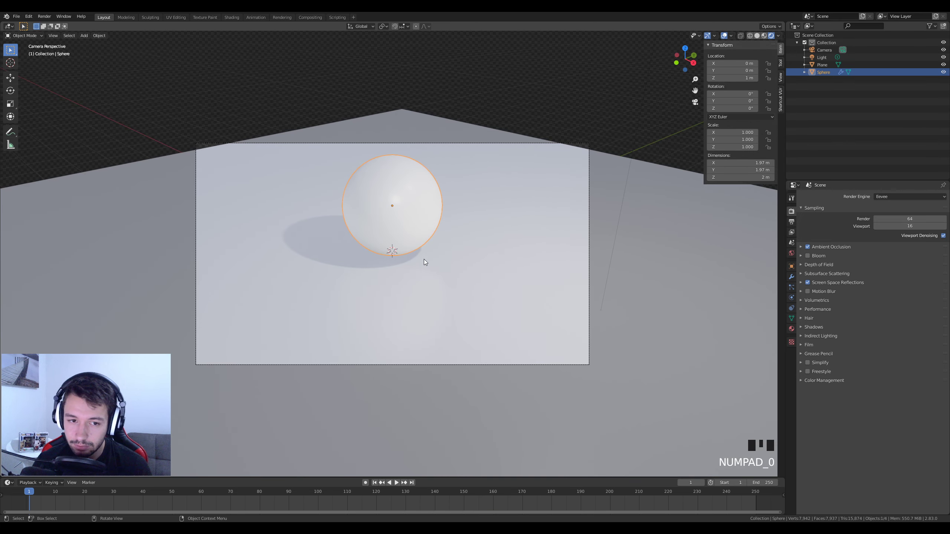
pyautogui.moveTo(552, 260); pyautogui.dragTo(509, 261, button='middle')
pyautogui.scroll(-3, 621, 190)
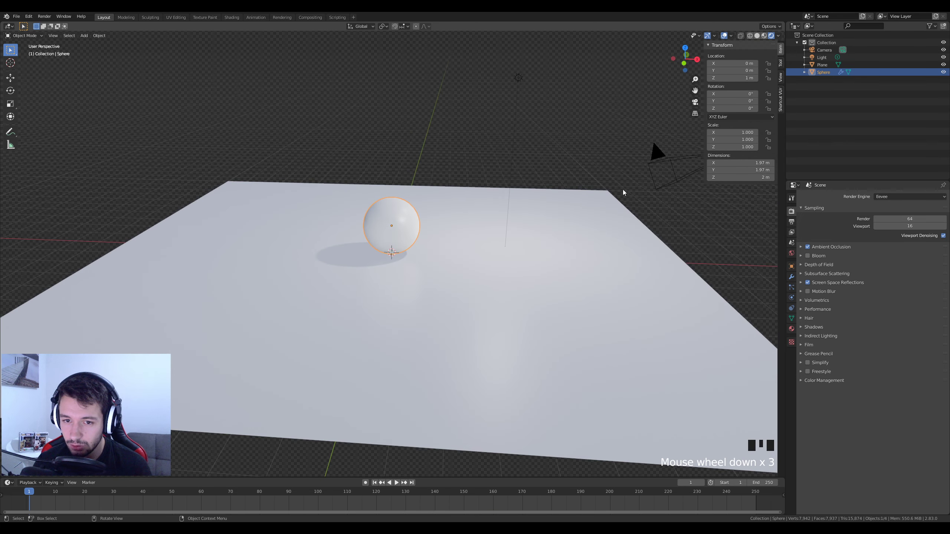
# - Select the scene camera and check its view and its placement beside the plane
pyautogui.click(660, 163)
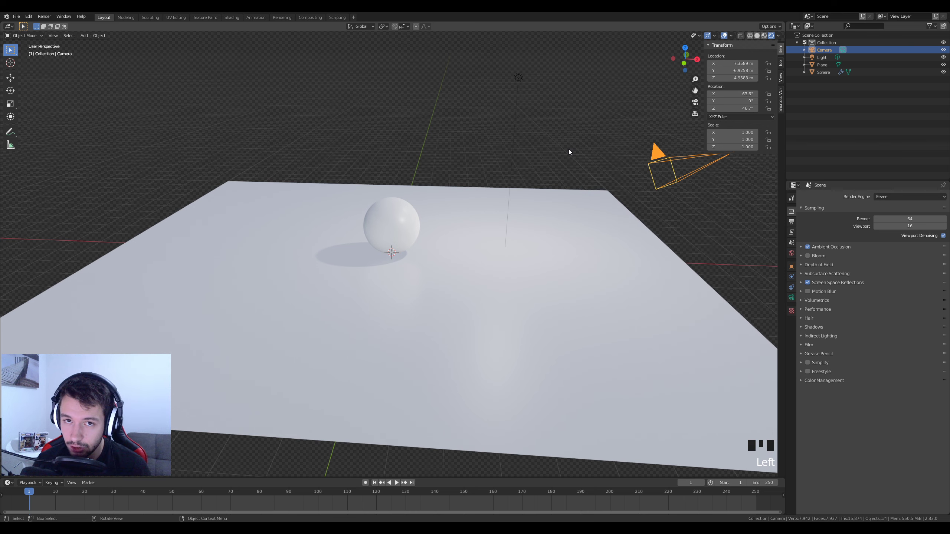
pyautogui.press('KP_0')
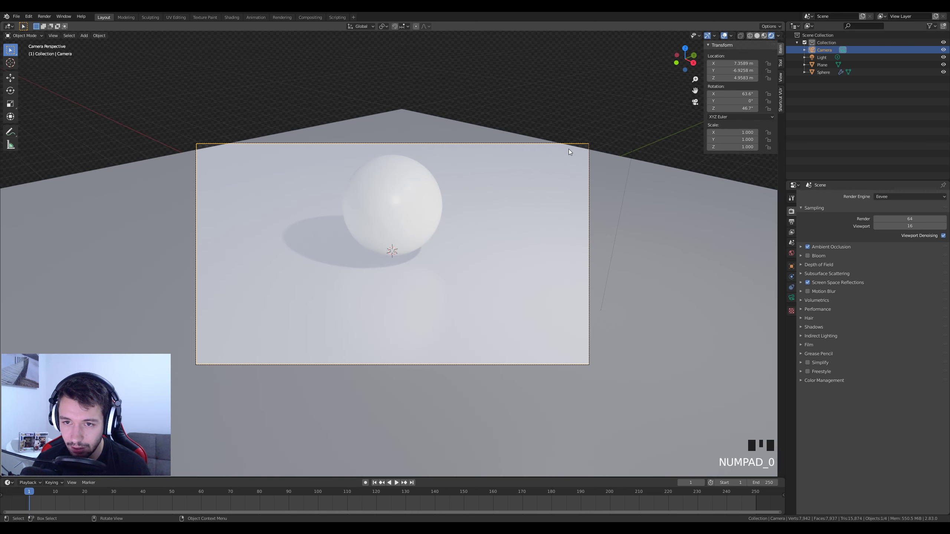
pyautogui.scroll(-5, 567, 145)
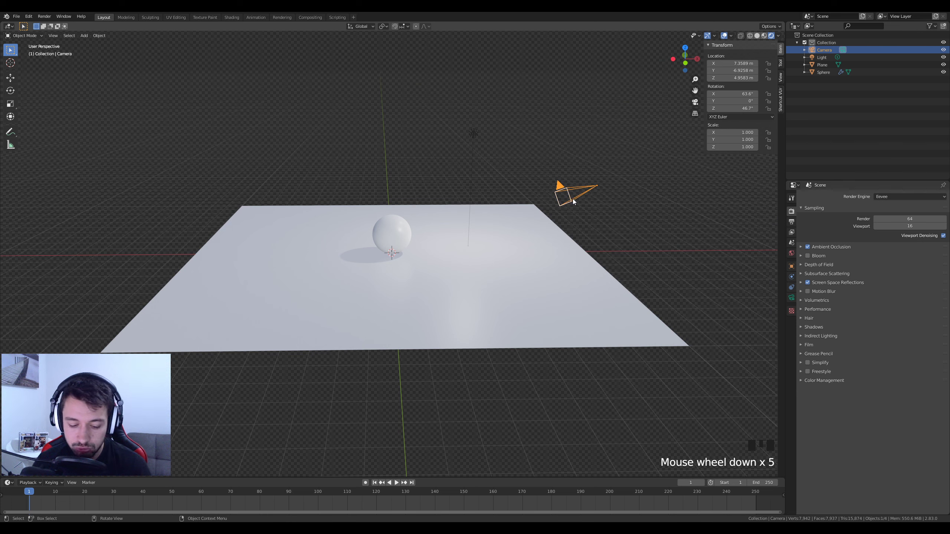
pyautogui.press('g')
pyautogui.press('Escape')
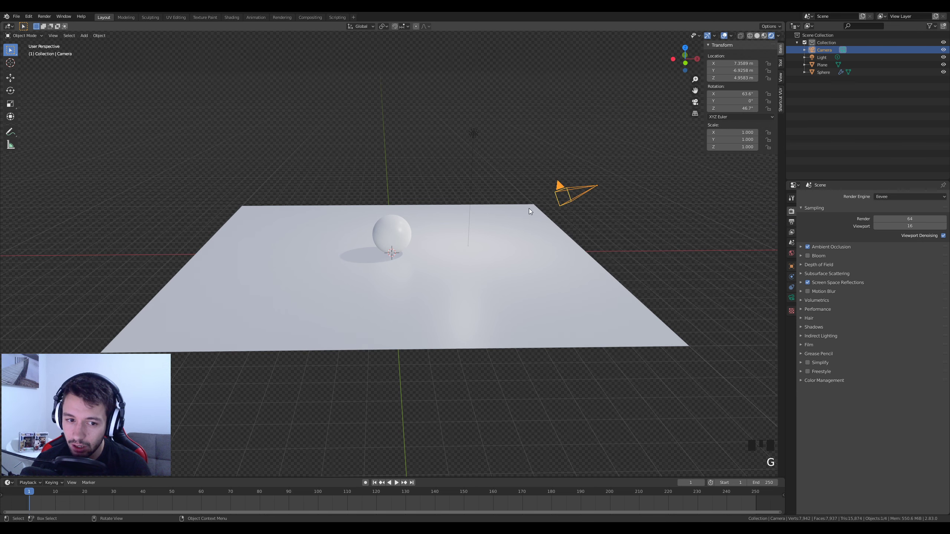
pyautogui.moveTo(529, 208); pyautogui.dragTo(516, 216, button='middle')
pyautogui.middleClick(514, 213)
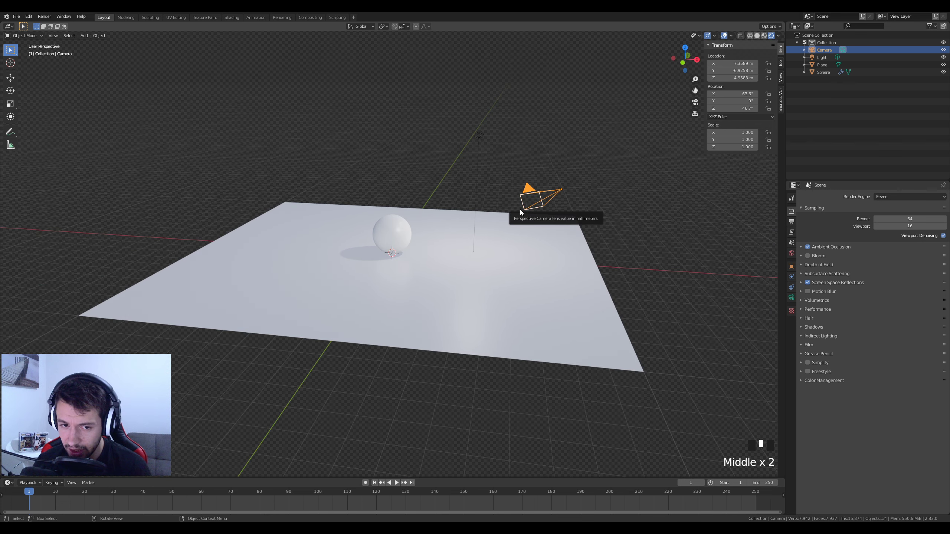
# - Look through the scene camera and enable Lock Camera to View
pyautogui.press('KP_0')
pyautogui.scroll(2, 519, 209)
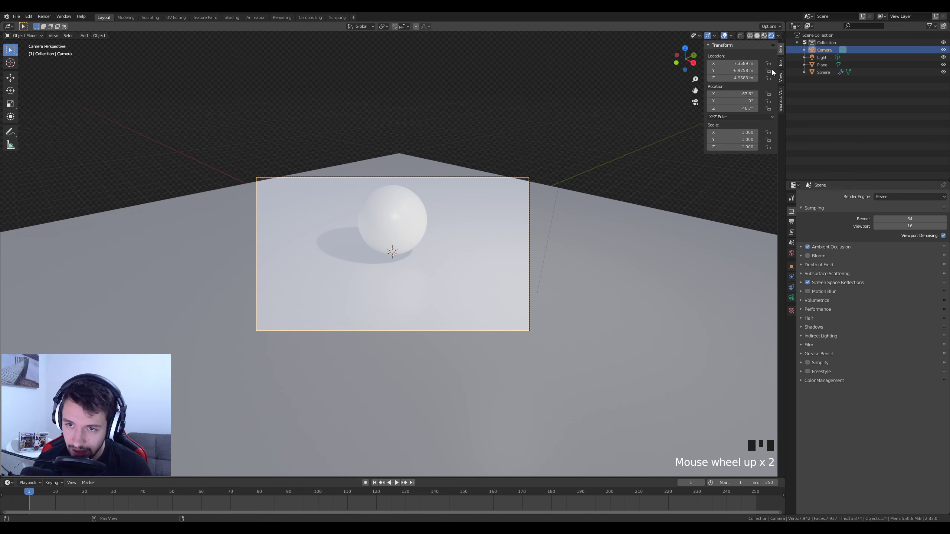
pyautogui.click(780, 60)
pyautogui.click(782, 77)
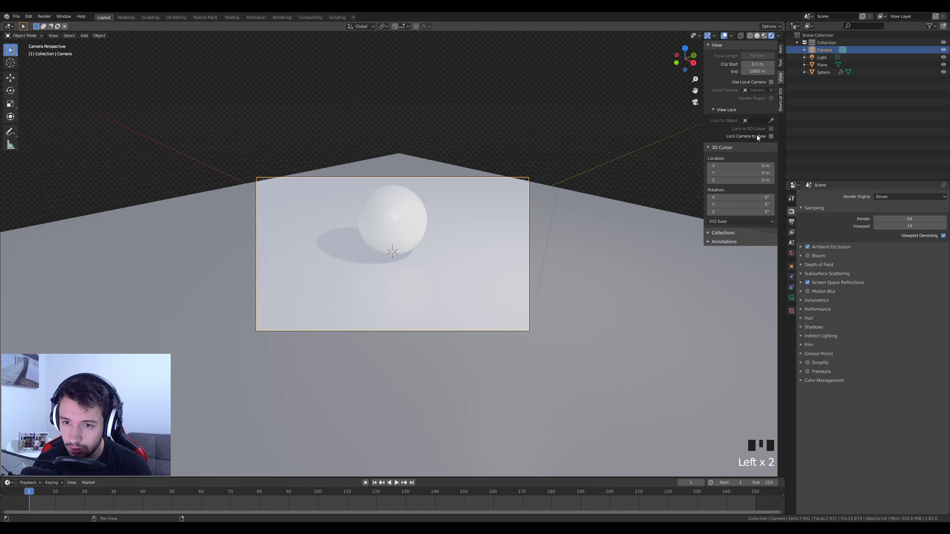
pyautogui.click(771, 136)
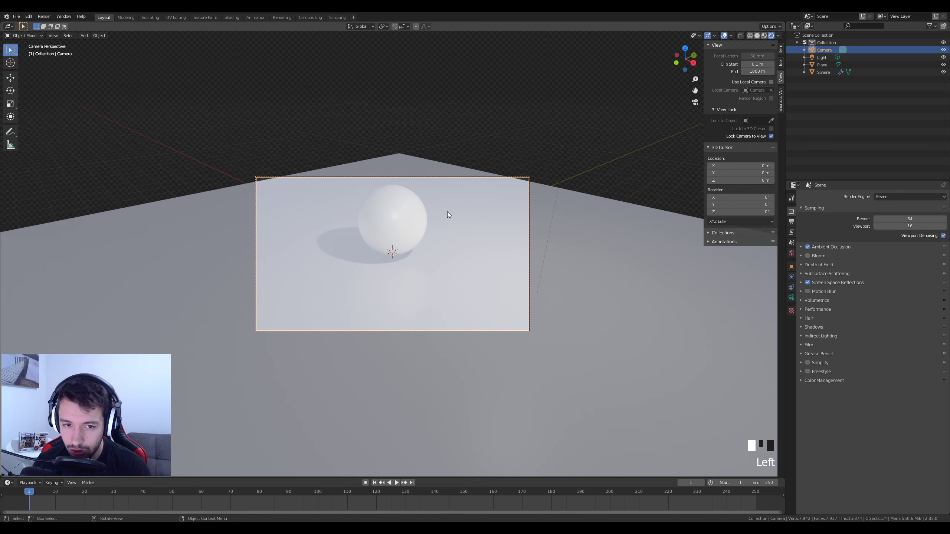
# - Reframe the camera closer to the sphere, keeping it slightly left of the frame's center, and turn off Lock Camera to View
pyautogui.moveTo(449, 215); pyautogui.dragTo(446, 288, button='middle')
pyautogui.scroll(3, 483, 228)
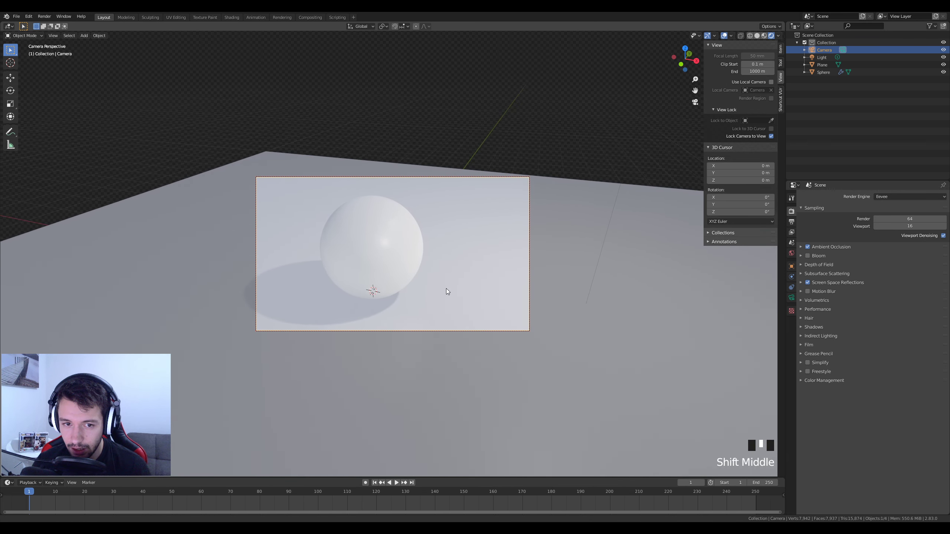
pyautogui.click(771, 136)
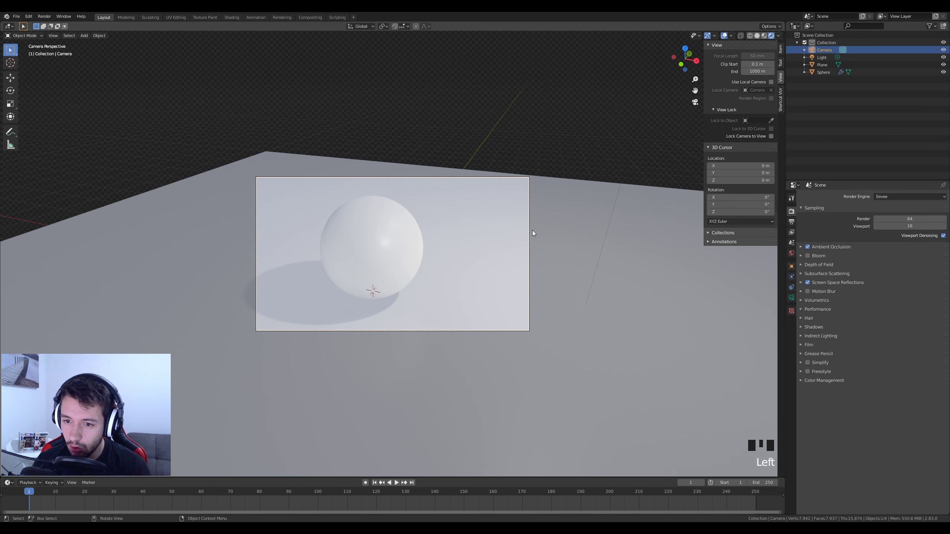